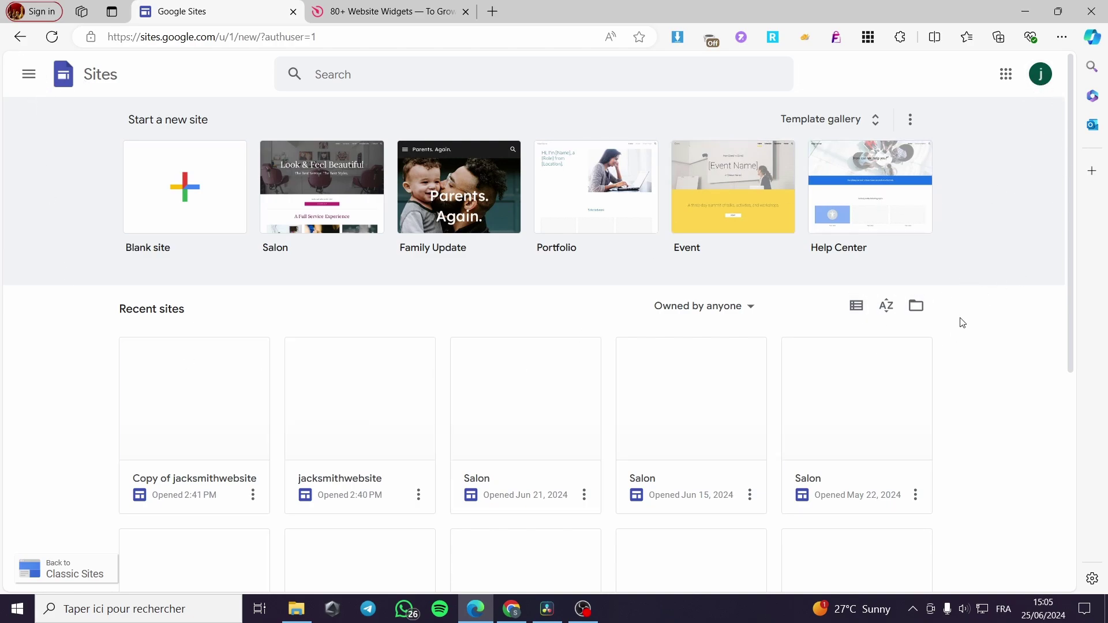
Open the jacksmithwebsite site in the Google Sites editor
{"action": "scroll", "coordinate": [981, 317], "scroll_direction": "down", "scroll_amount": 2}
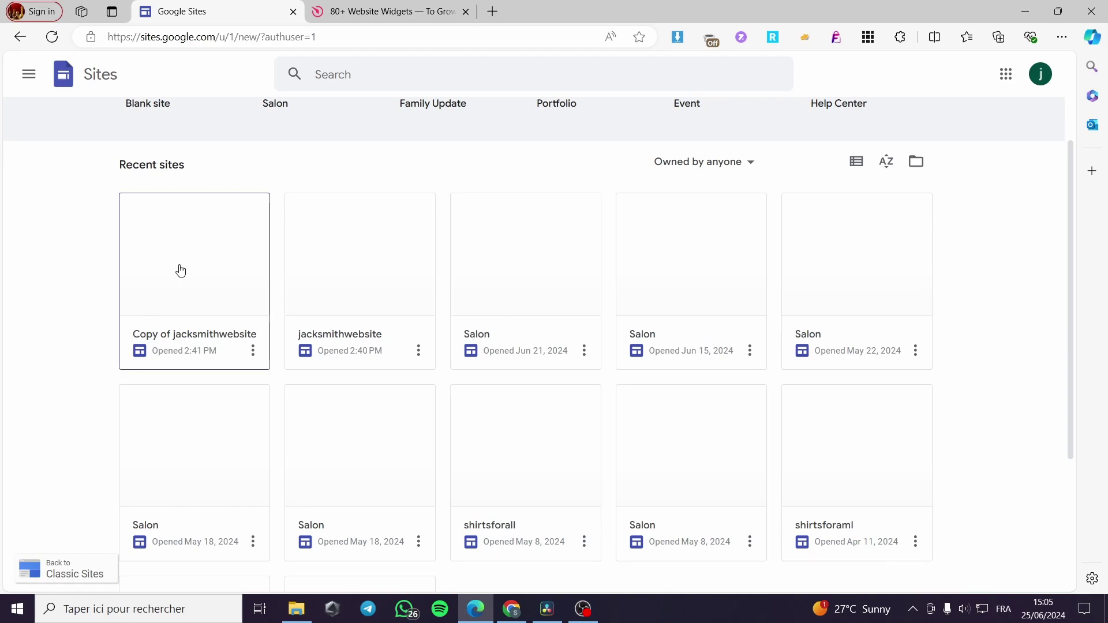
{"action": "scroll", "coordinate": [874, 314], "scroll_direction": "down", "scroll_amount": 2}
{"action": "scroll", "coordinate": [473, 381], "scroll_direction": "up", "scroll_amount": 5}
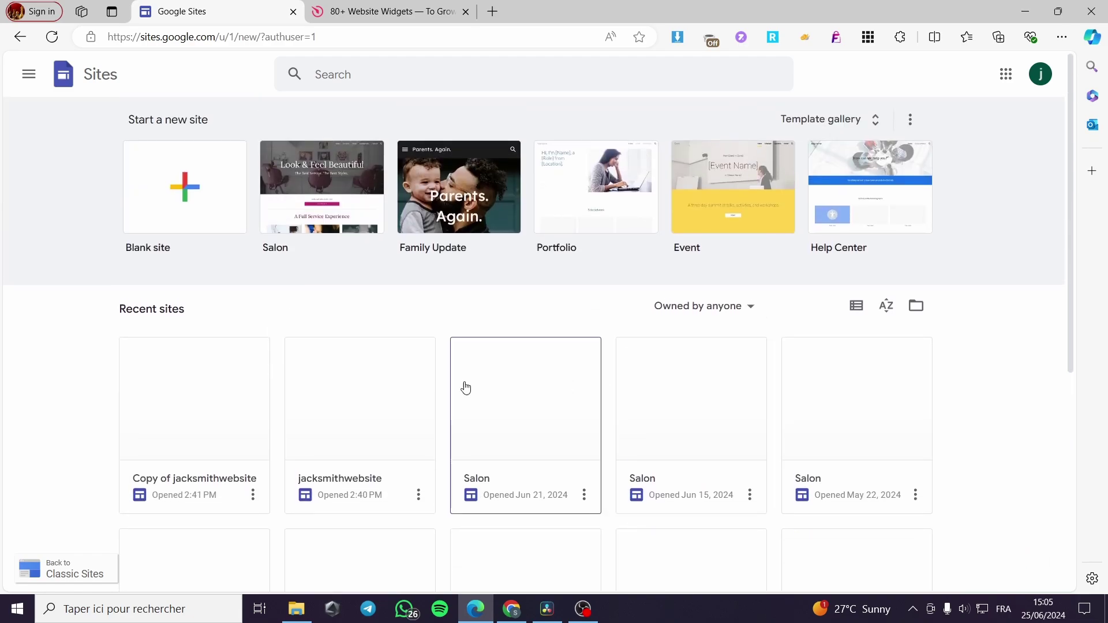
{"action": "left_click", "coordinate": [371, 396]}
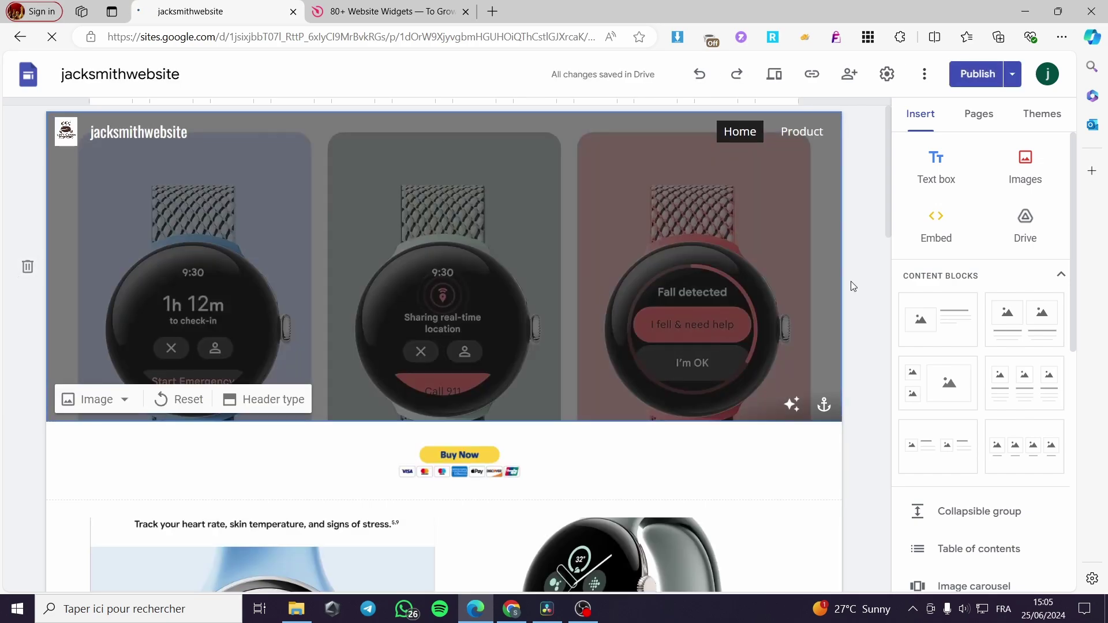
Look over the site page, then move to the signed-in Elfsight homepage tab
{"action": "scroll", "coordinate": [855, 277], "scroll_direction": "down", "scroll_amount": 10}
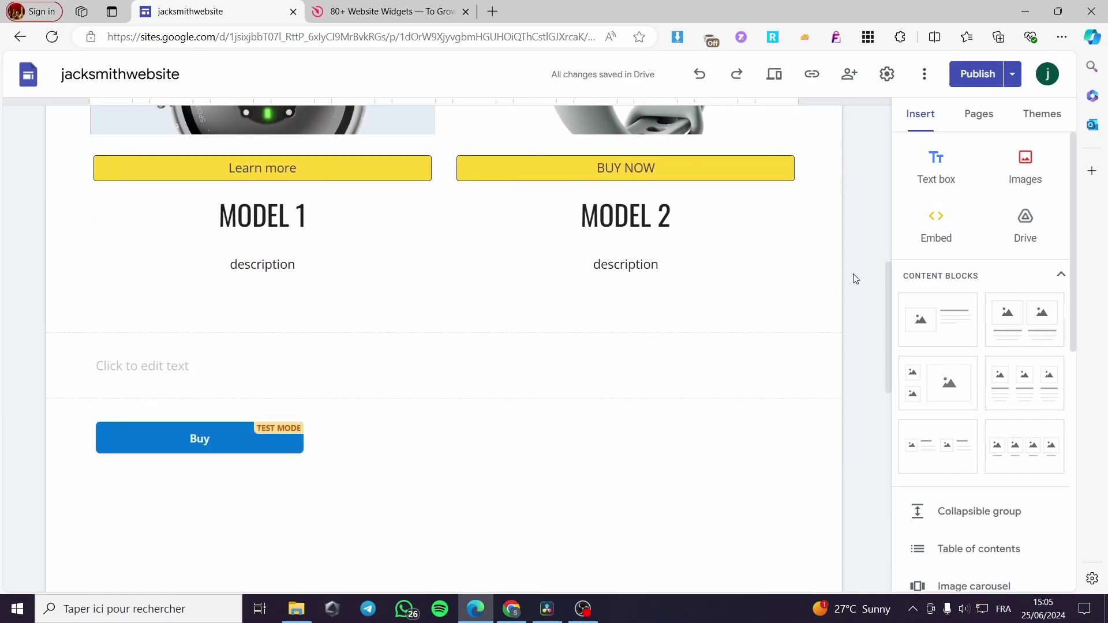
{"action": "scroll", "coordinate": [855, 279], "scroll_direction": "up", "scroll_amount": 1}
{"action": "scroll", "coordinate": [855, 278], "scroll_direction": "down", "scroll_amount": 5}
{"action": "scroll", "coordinate": [825, 299], "scroll_direction": "up", "scroll_amount": 12}
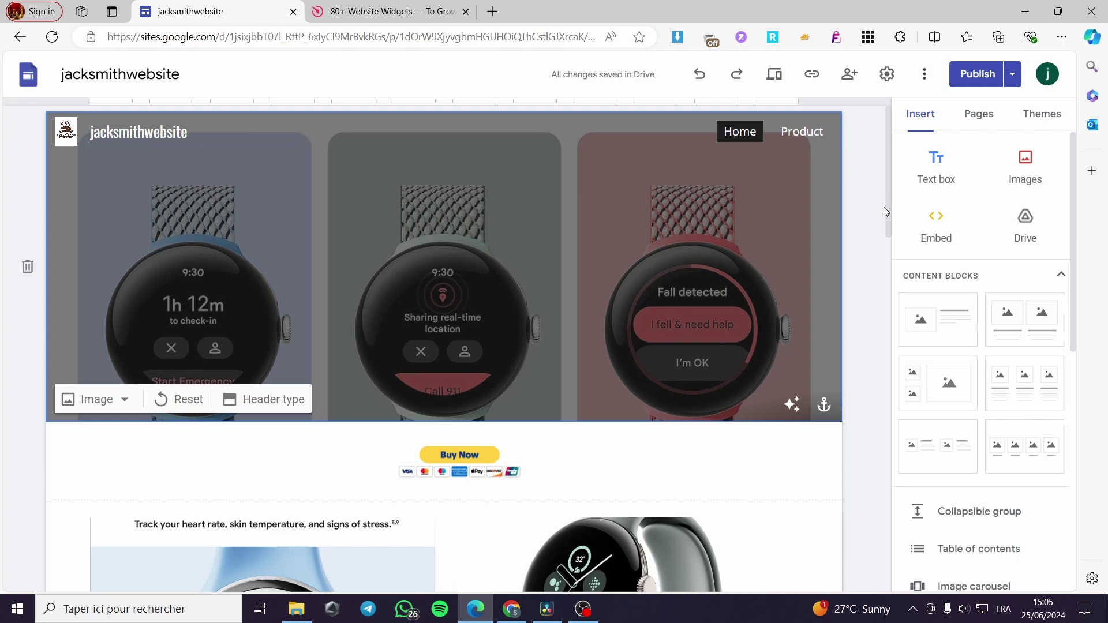
{"action": "left_click", "coordinate": [372, 15]}
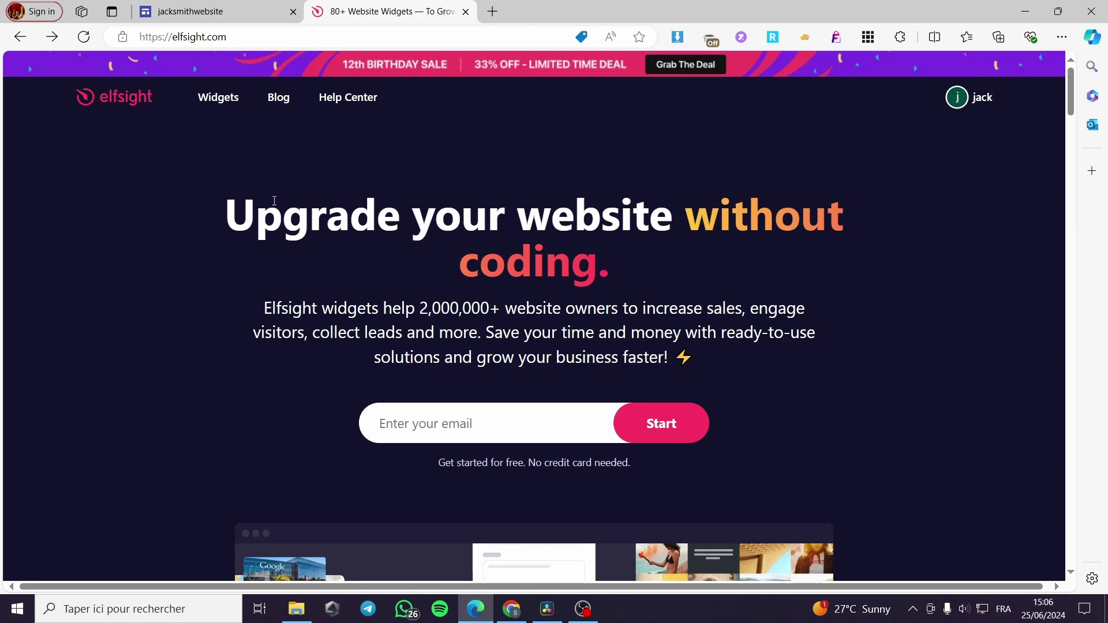
Browse Elfsight's Widgets mega menu down to Google Reviews in the Reviews column
{"action": "mouse_move", "coordinate": [231, 107]}
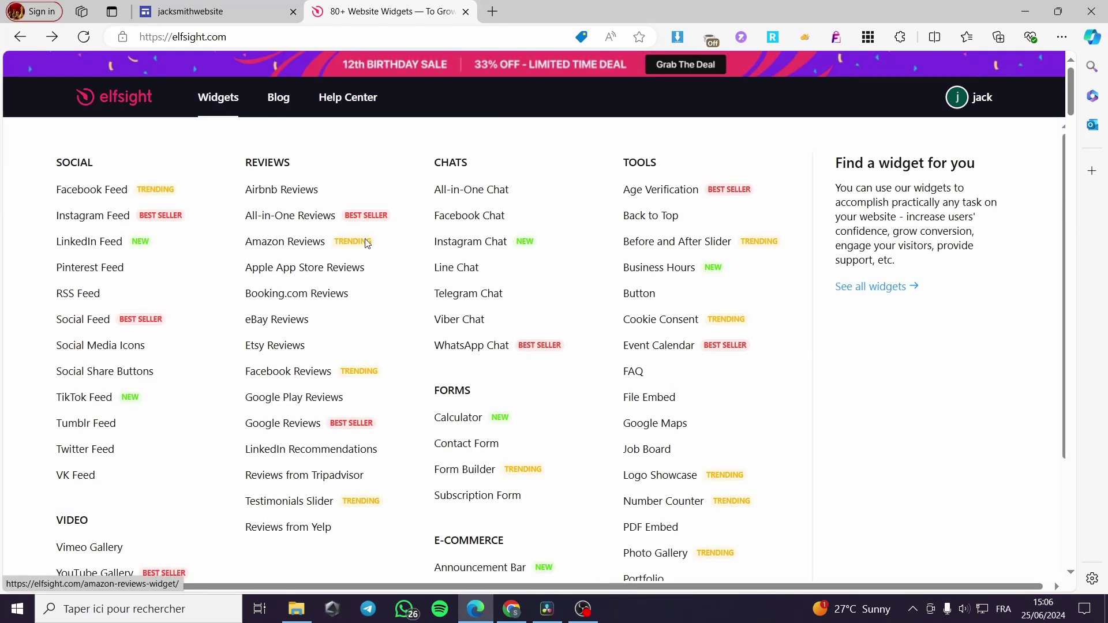
{"action": "scroll", "coordinate": [635, 260], "scroll_direction": "down", "scroll_amount": 5}
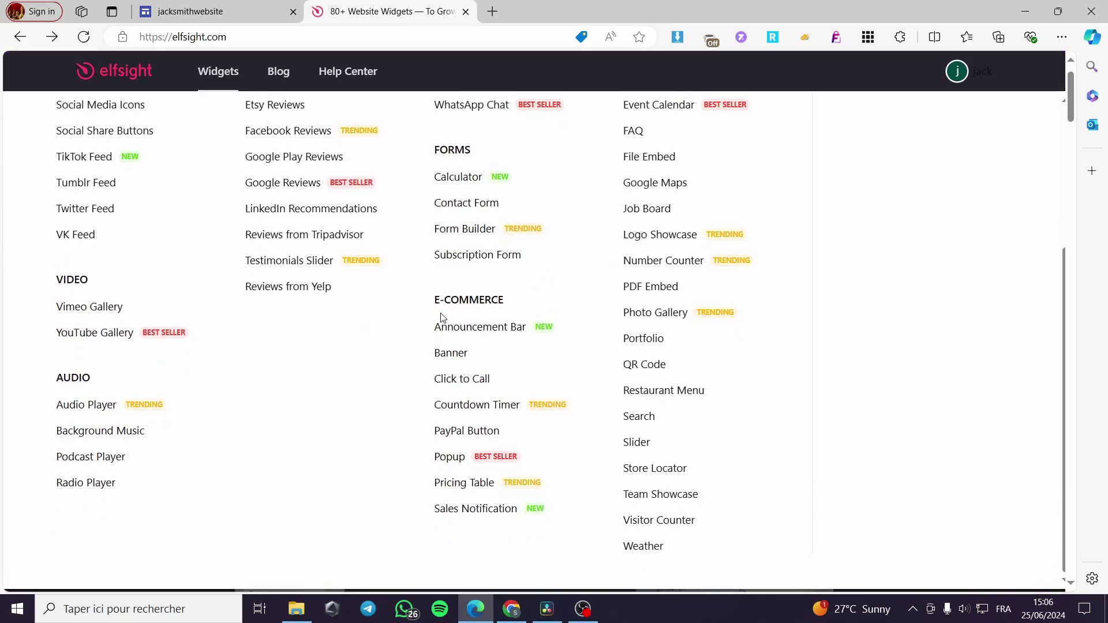
{"action": "scroll", "coordinate": [664, 329], "scroll_direction": "up", "scroll_amount": 5}
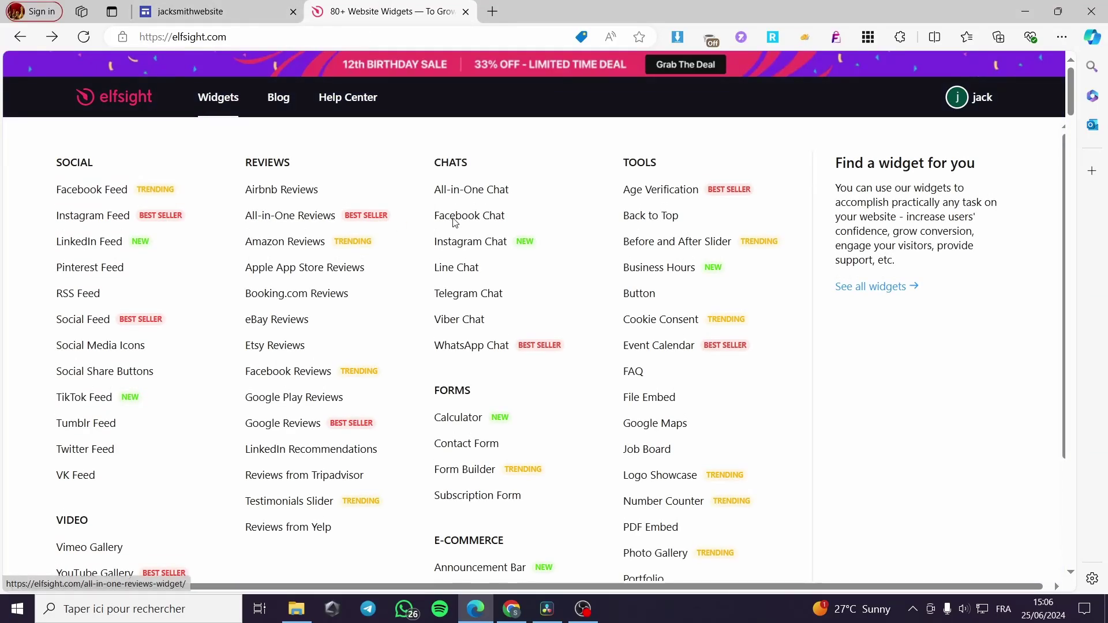
{"action": "scroll", "coordinate": [455, 223], "scroll_direction": "down", "scroll_amount": 2}
{"action": "scroll", "coordinate": [466, 291], "scroll_direction": "down", "scroll_amount": 1}
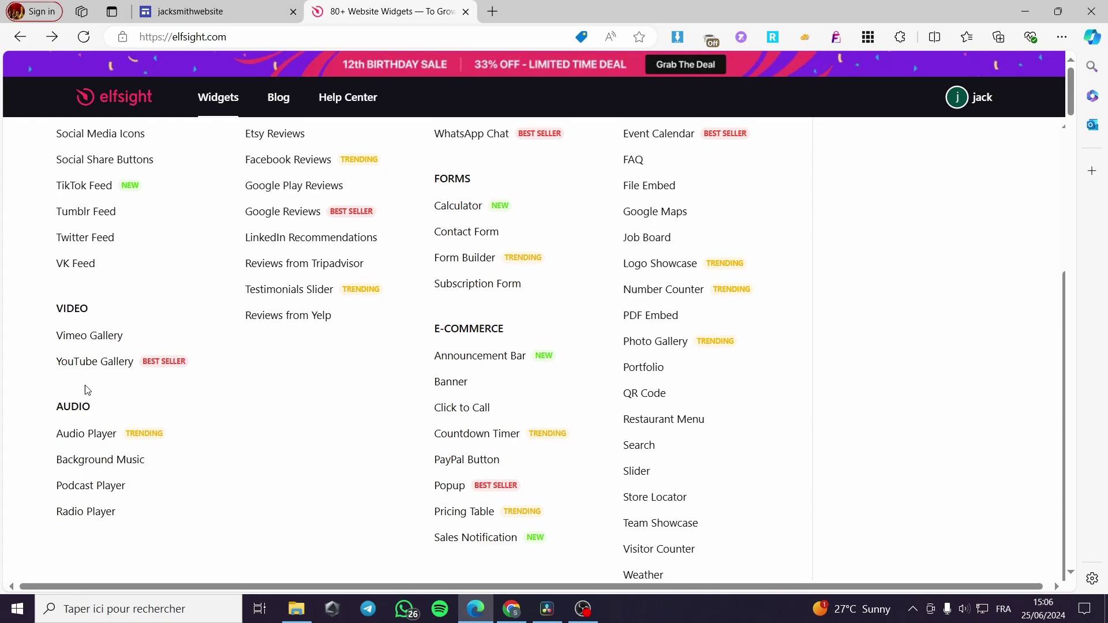
{"action": "scroll", "coordinate": [116, 372], "scroll_direction": "up", "scroll_amount": 3}
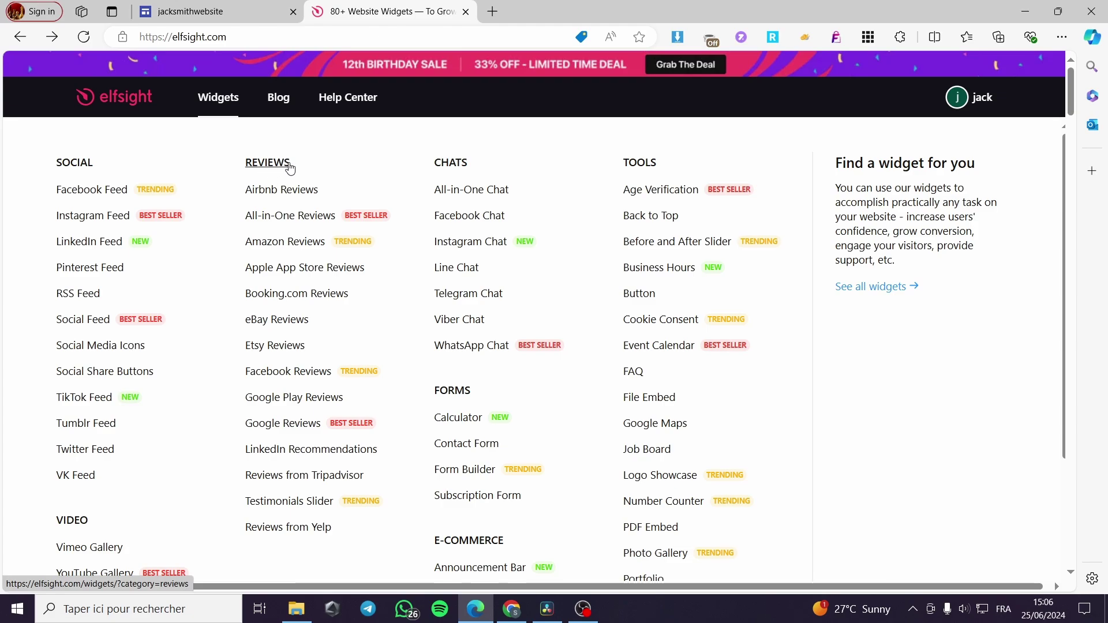
{"action": "scroll", "coordinate": [311, 166], "scroll_direction": "down", "scroll_amount": 1}
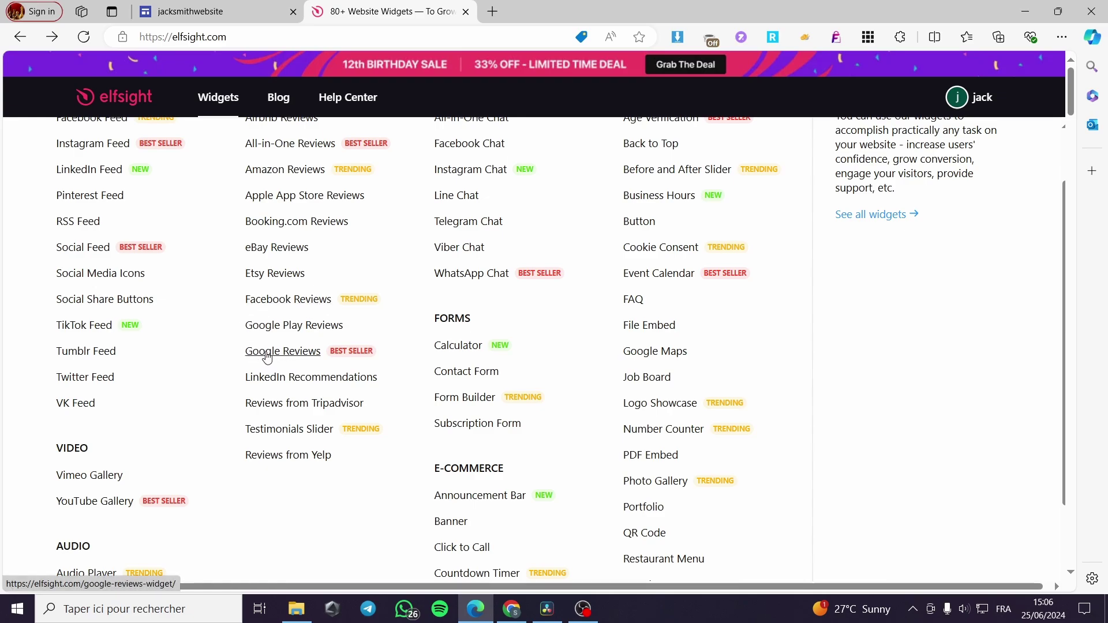
Open the Google Reviews widget page and scroll through its templates
{"action": "left_click", "coordinate": [279, 354]}
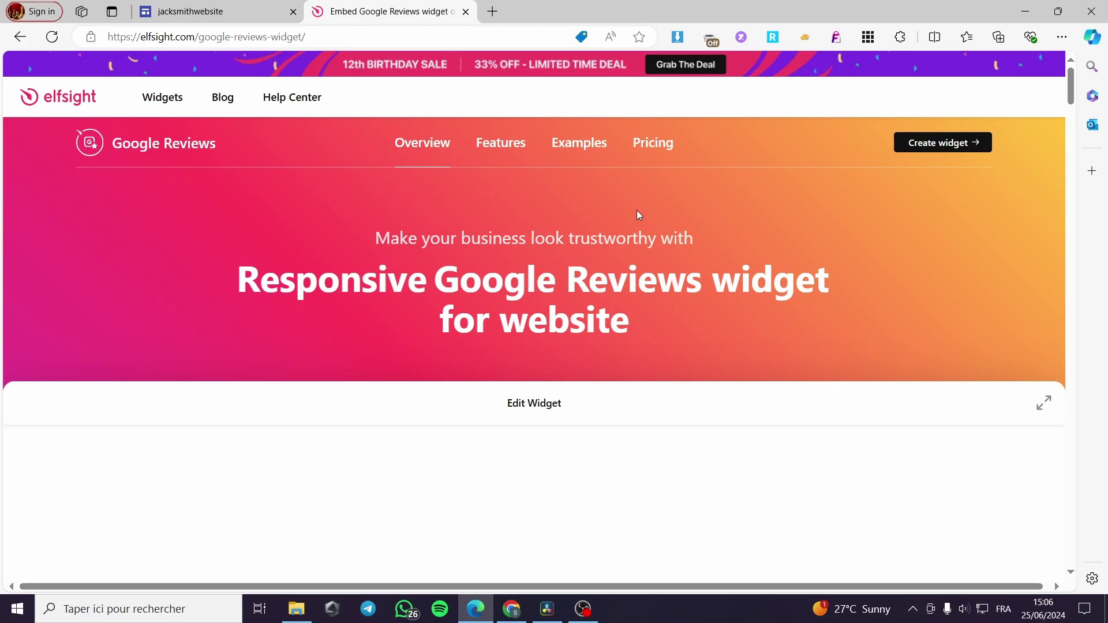
{"action": "scroll", "coordinate": [522, 287], "scroll_direction": "down", "scroll_amount": 1}
{"action": "scroll", "coordinate": [549, 343], "scroll_direction": "down", "scroll_amount": 1}
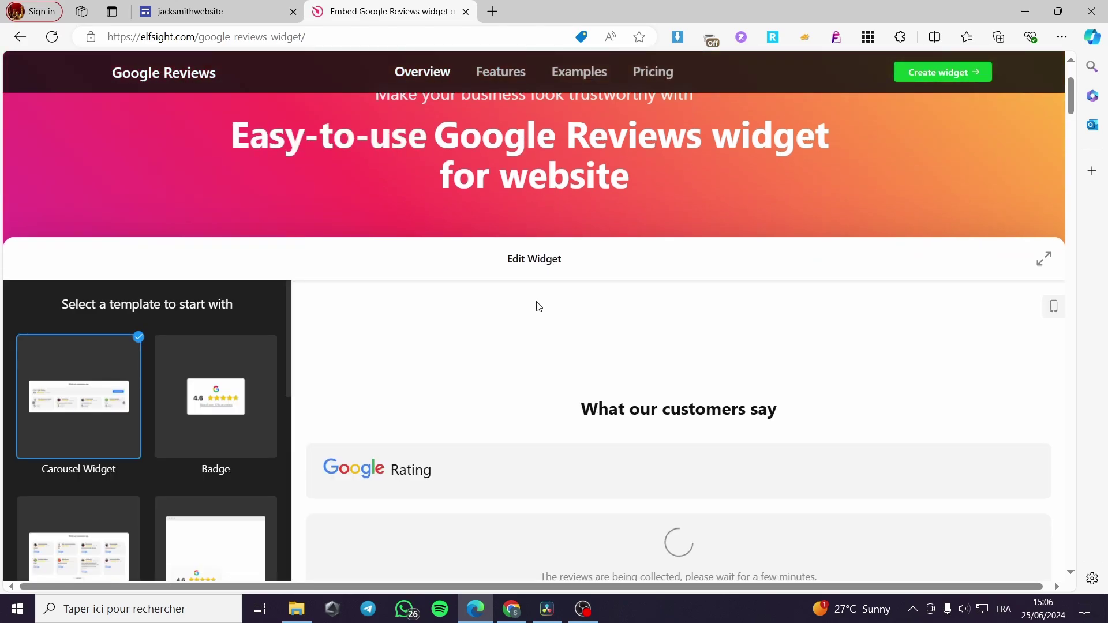
{"action": "scroll", "coordinate": [536, 304], "scroll_direction": "down", "scroll_amount": 2}
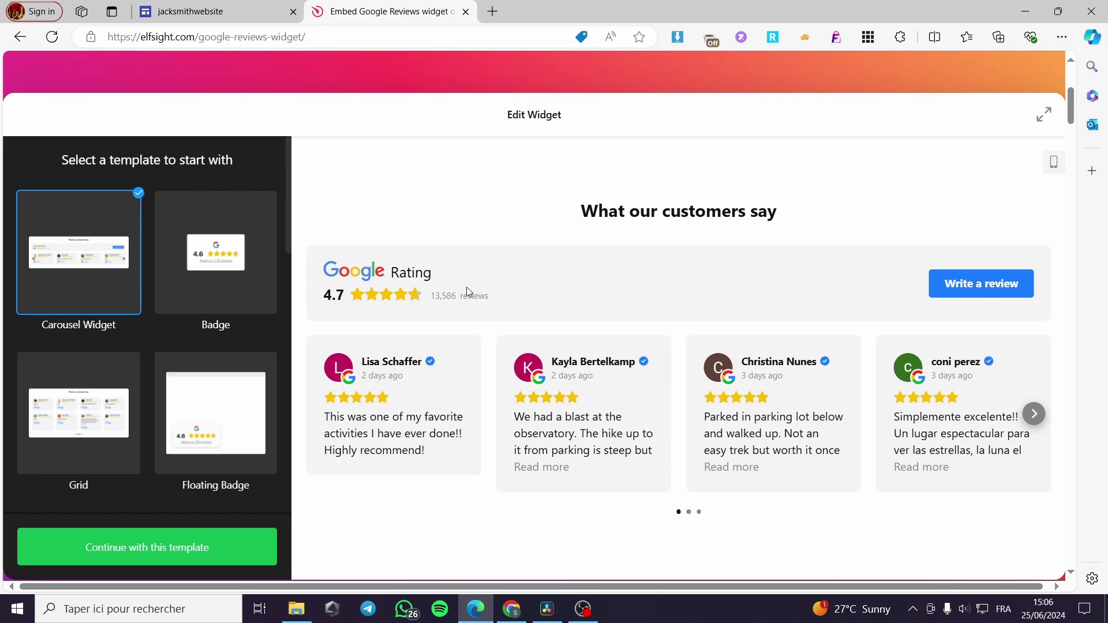
{"action": "scroll", "coordinate": [185, 321], "scroll_direction": "up", "scroll_amount": 4}
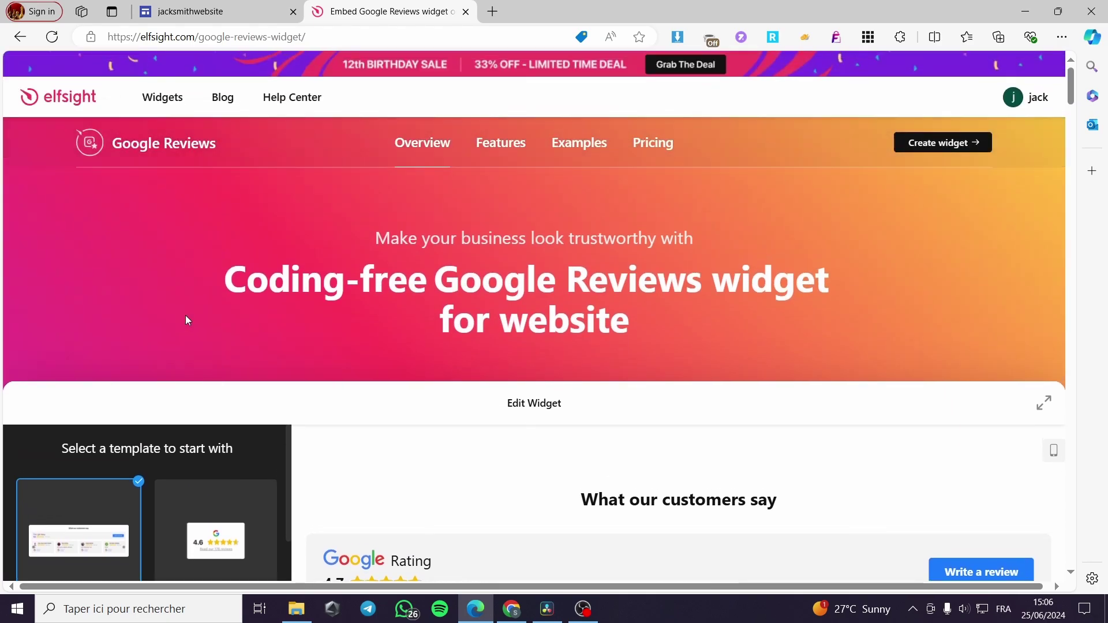
{"action": "scroll", "coordinate": [312, 310], "scroll_direction": "down", "scroll_amount": 3}
{"action": "scroll", "coordinate": [312, 310], "scroll_direction": "down", "scroll_amount": 2}
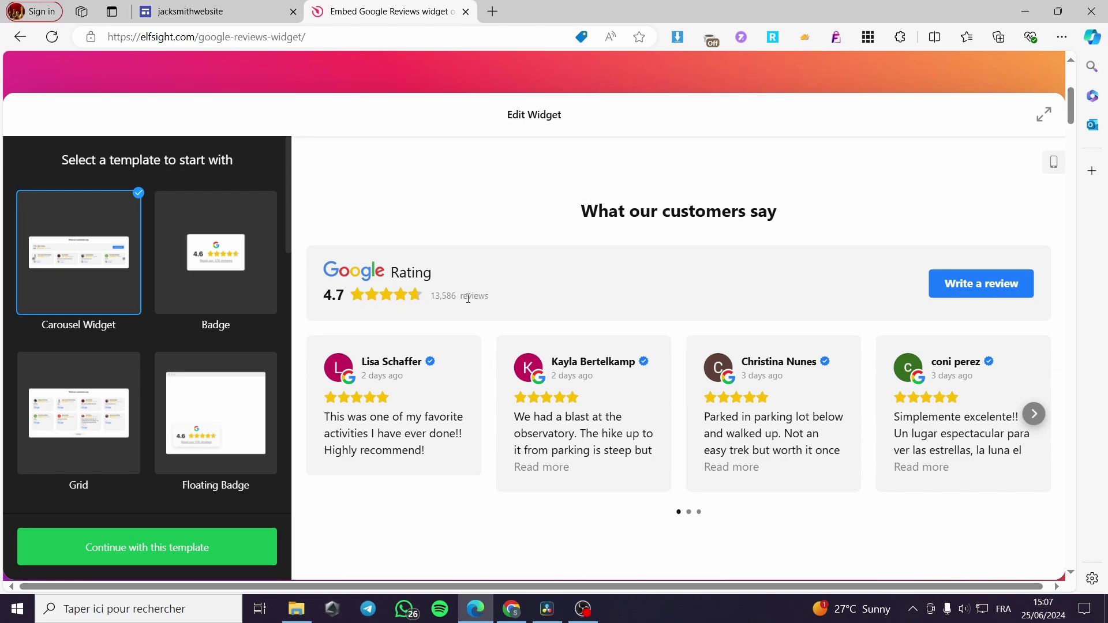
Preview the Badge, Grid and Floating Badge templates, returning to Carousel Widget
{"action": "left_click", "coordinate": [222, 258]}
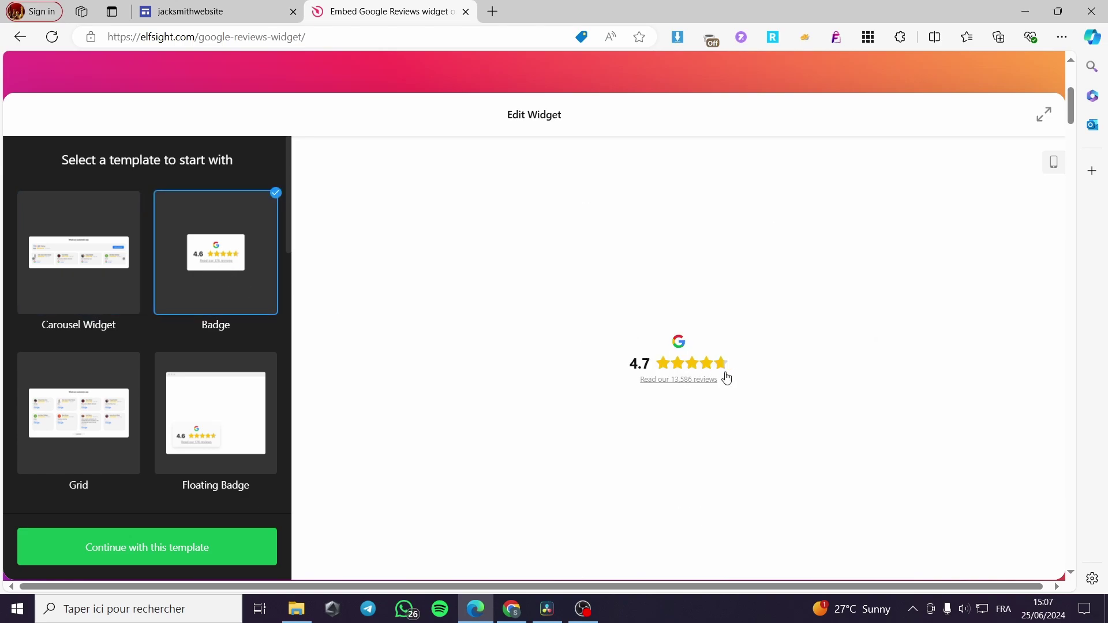
{"action": "left_click", "coordinate": [99, 407]}
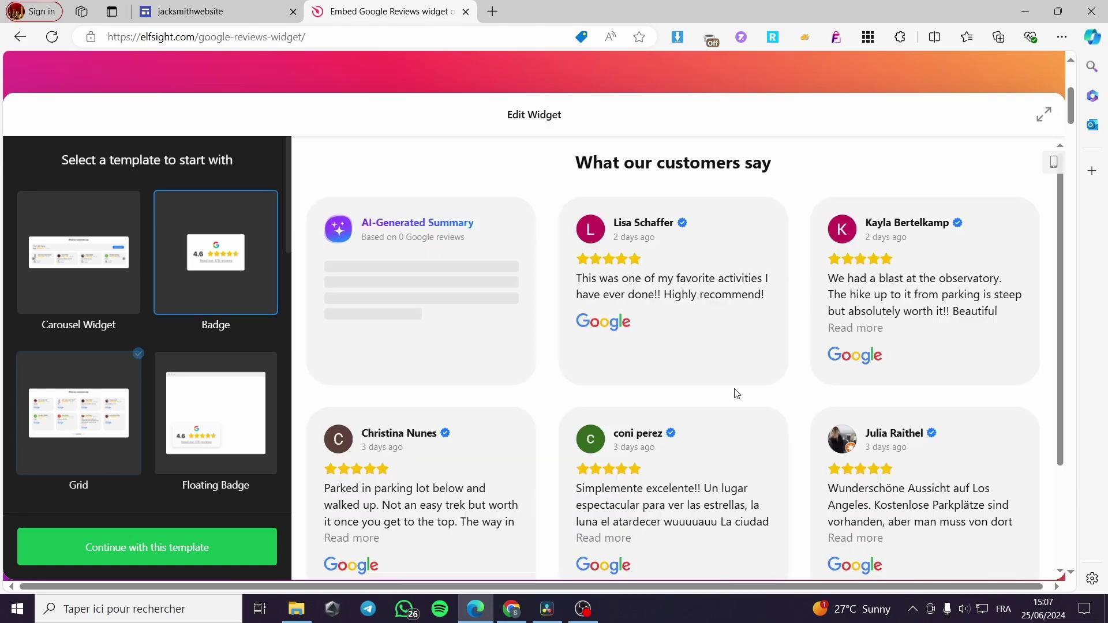
{"action": "scroll", "coordinate": [583, 311], "scroll_direction": "down", "scroll_amount": 2}
{"action": "scroll", "coordinate": [584, 311], "scroll_direction": "down", "scroll_amount": 4}
{"action": "scroll", "coordinate": [716, 354], "scroll_direction": "up", "scroll_amount": 5}
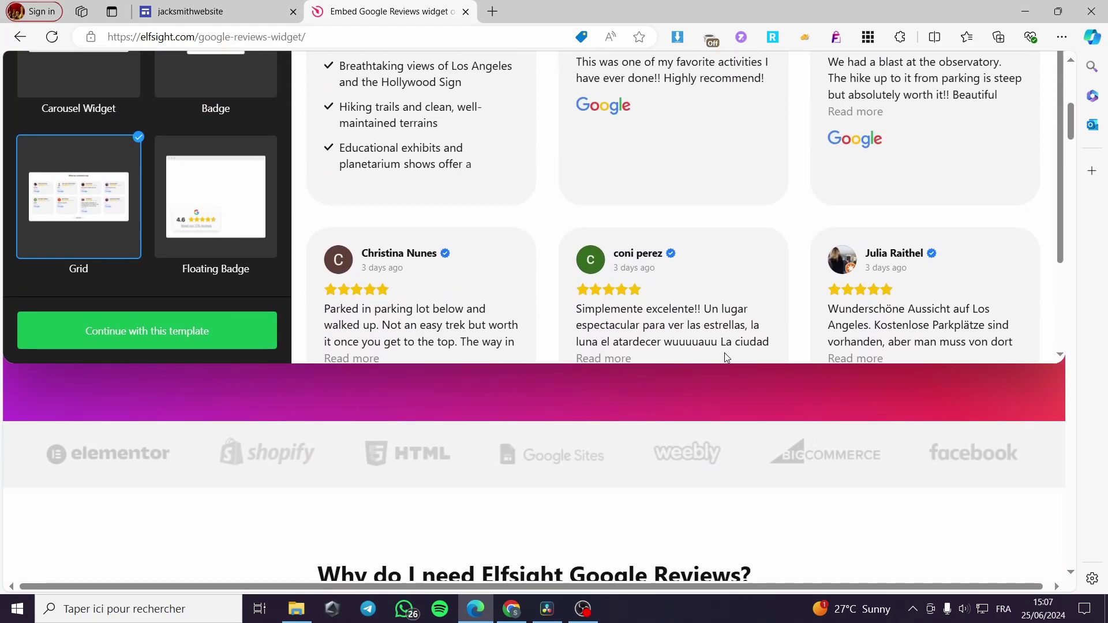
{"action": "scroll", "coordinate": [168, 274], "scroll_direction": "down", "scroll_amount": 3}
{"action": "scroll", "coordinate": [169, 274], "scroll_direction": "up", "scroll_amount": 2}
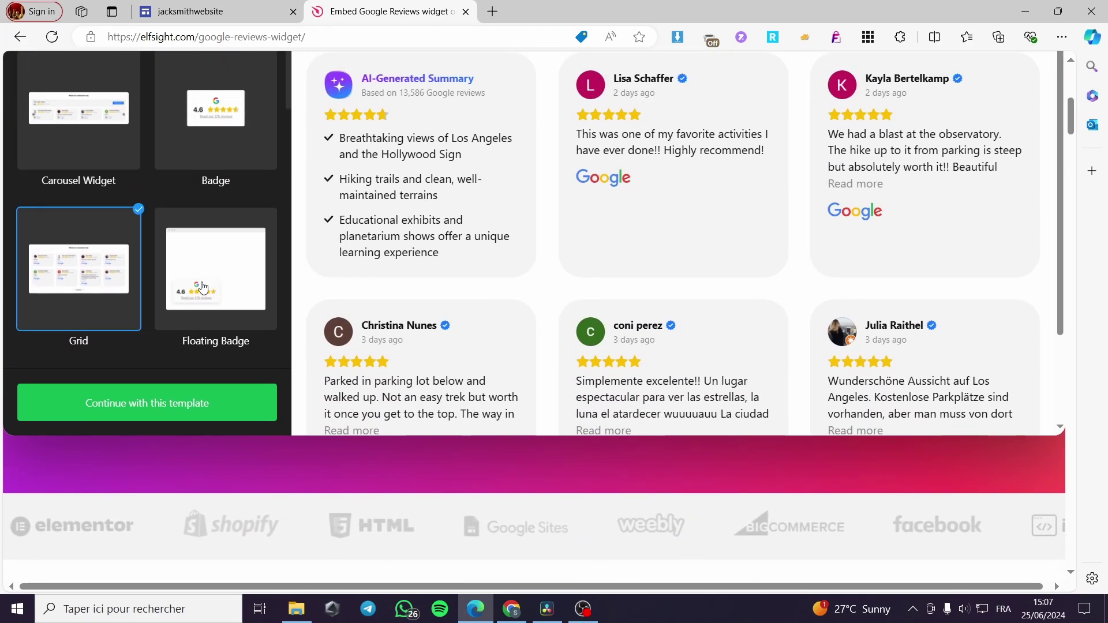
{"action": "left_click", "coordinate": [202, 287]}
{"action": "scroll", "coordinate": [482, 314], "scroll_direction": "up", "scroll_amount": 1}
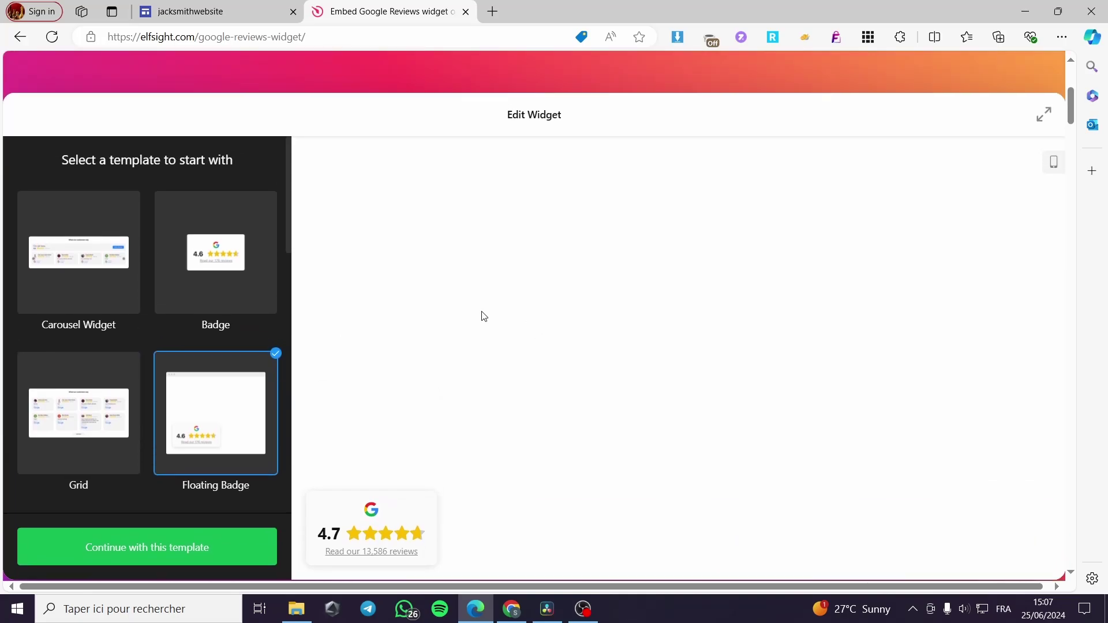
{"action": "scroll", "coordinate": [117, 299], "scroll_direction": "down", "scroll_amount": 2}
{"action": "scroll", "coordinate": [117, 298], "scroll_direction": "up", "scroll_amount": 2}
{"action": "left_click", "coordinate": [76, 271]}
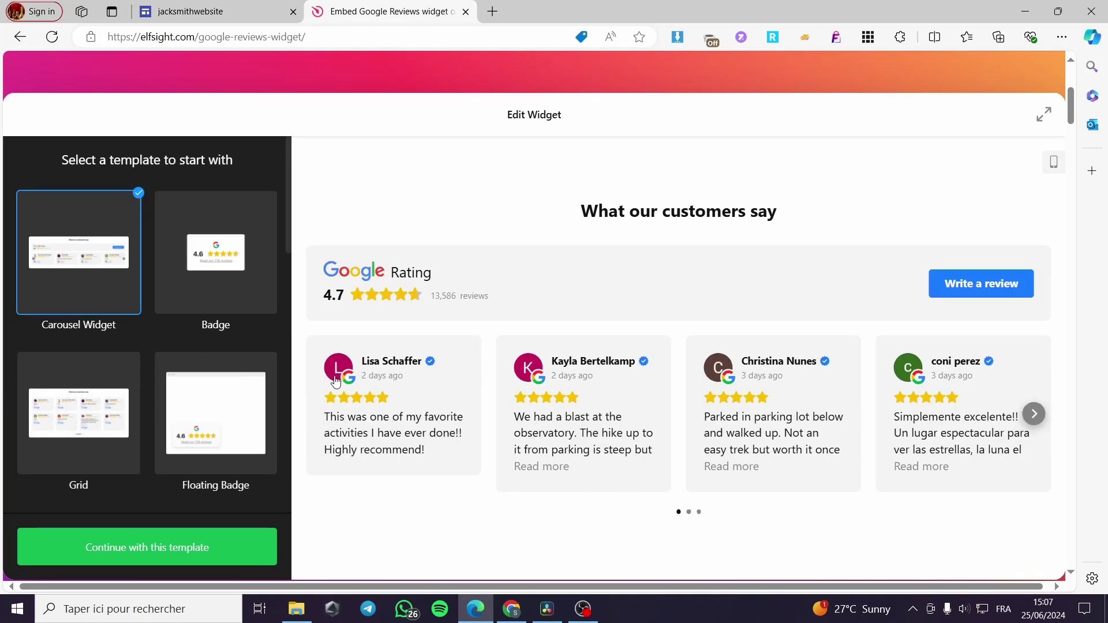
{"action": "left_click", "coordinate": [68, 421]}
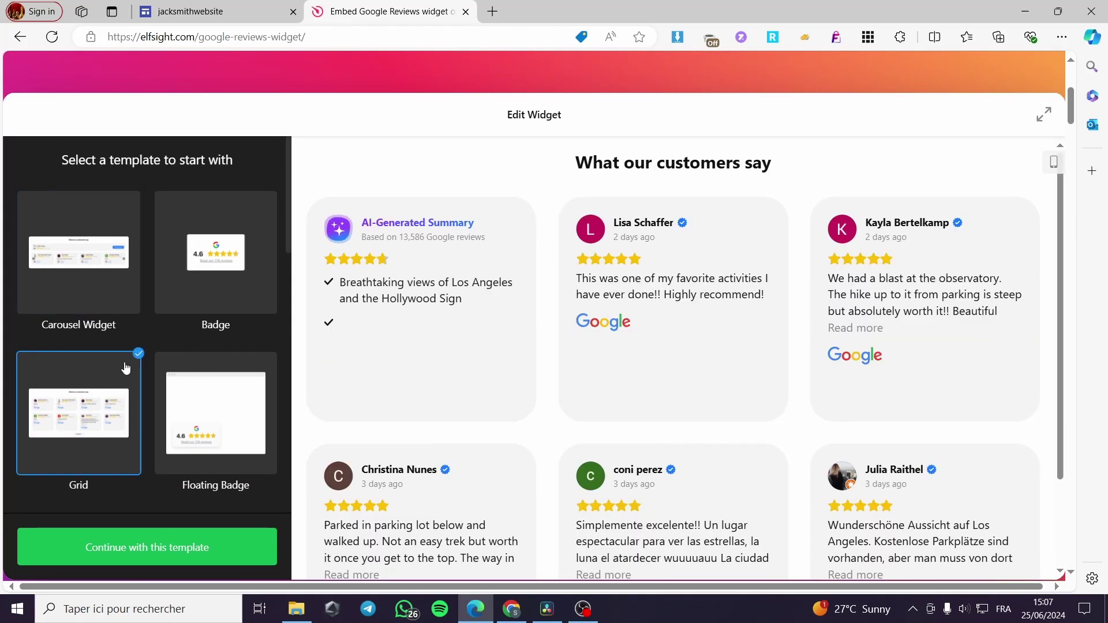
{"action": "left_click", "coordinate": [53, 283]}
Preview the Simple Carousel, Slider and Dark Carousel templates
{"action": "scroll", "coordinate": [167, 282], "scroll_direction": "down", "scroll_amount": 2}
{"action": "scroll", "coordinate": [167, 282], "scroll_direction": "down", "scroll_amount": 2}
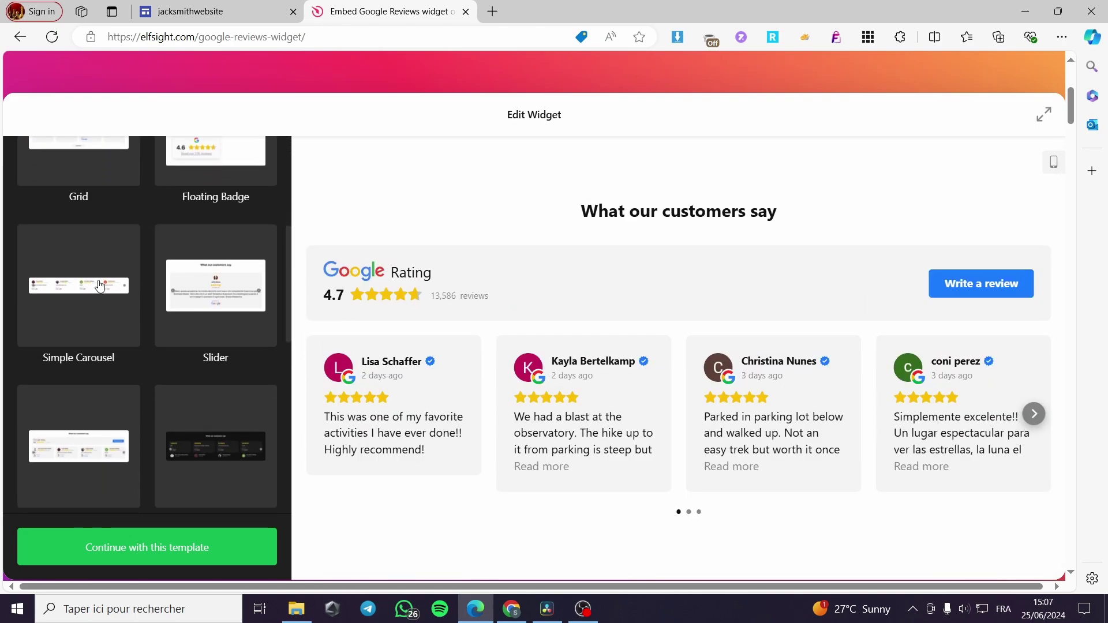
{"action": "left_click", "coordinate": [99, 286]}
{"action": "scroll", "coordinate": [564, 356], "scroll_direction": "up", "scroll_amount": 1}
{"action": "scroll", "coordinate": [228, 329], "scroll_direction": "down", "scroll_amount": 1}
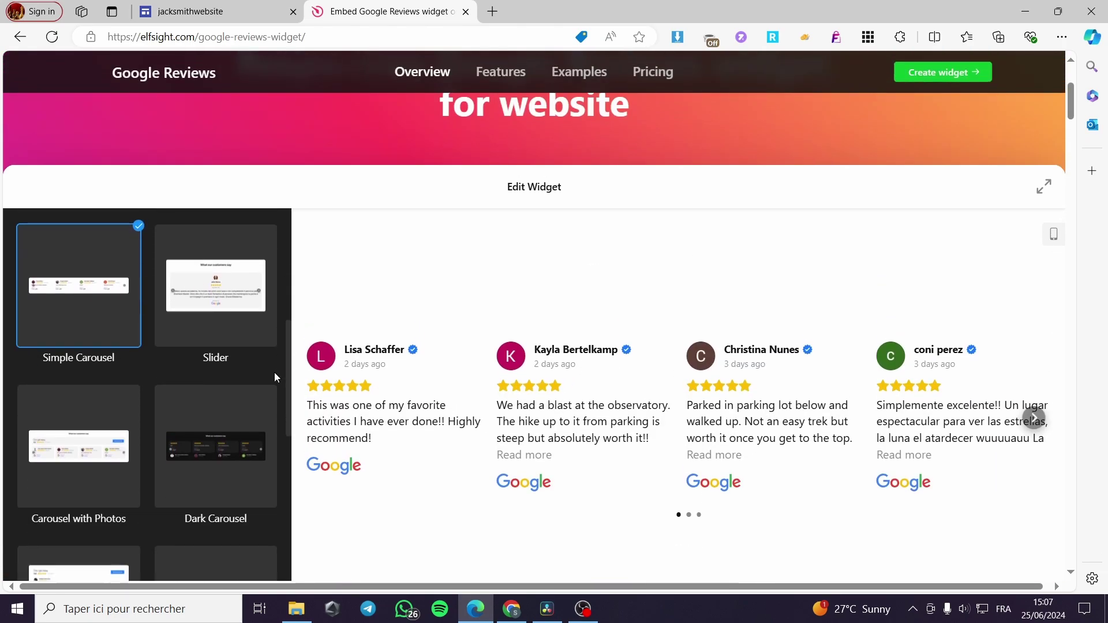
{"action": "left_click", "coordinate": [227, 329]}
{"action": "scroll", "coordinate": [577, 422], "scroll_direction": "down", "scroll_amount": 3}
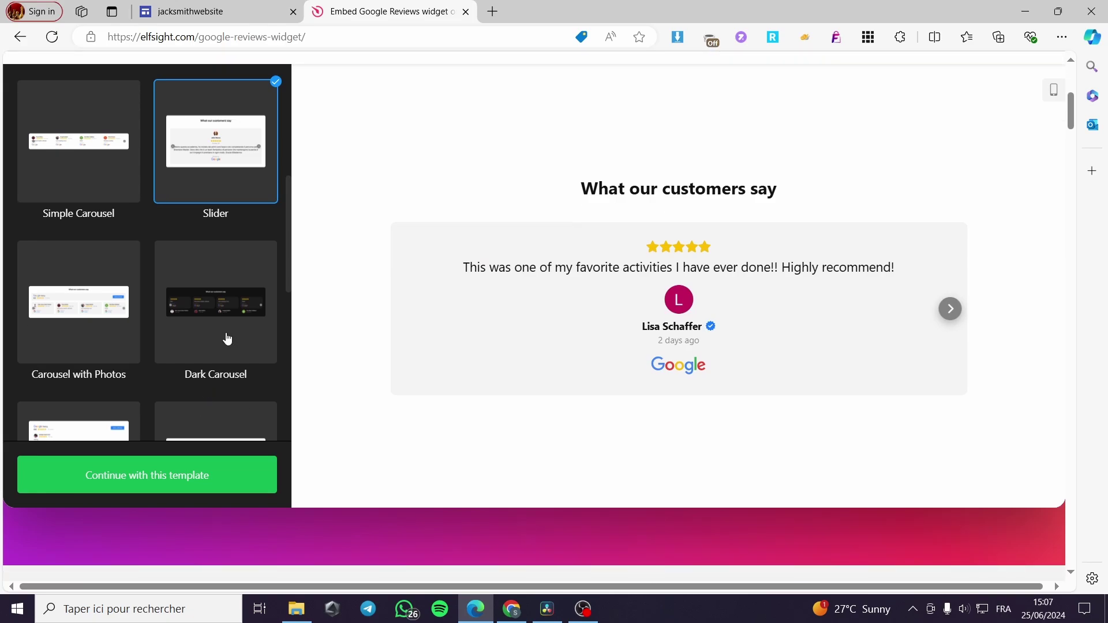
{"action": "left_click", "coordinate": [220, 339]}
{"action": "scroll", "coordinate": [175, 332], "scroll_direction": "down", "scroll_amount": 1}
{"action": "scroll", "coordinate": [154, 329], "scroll_direction": "down", "scroll_amount": 5}
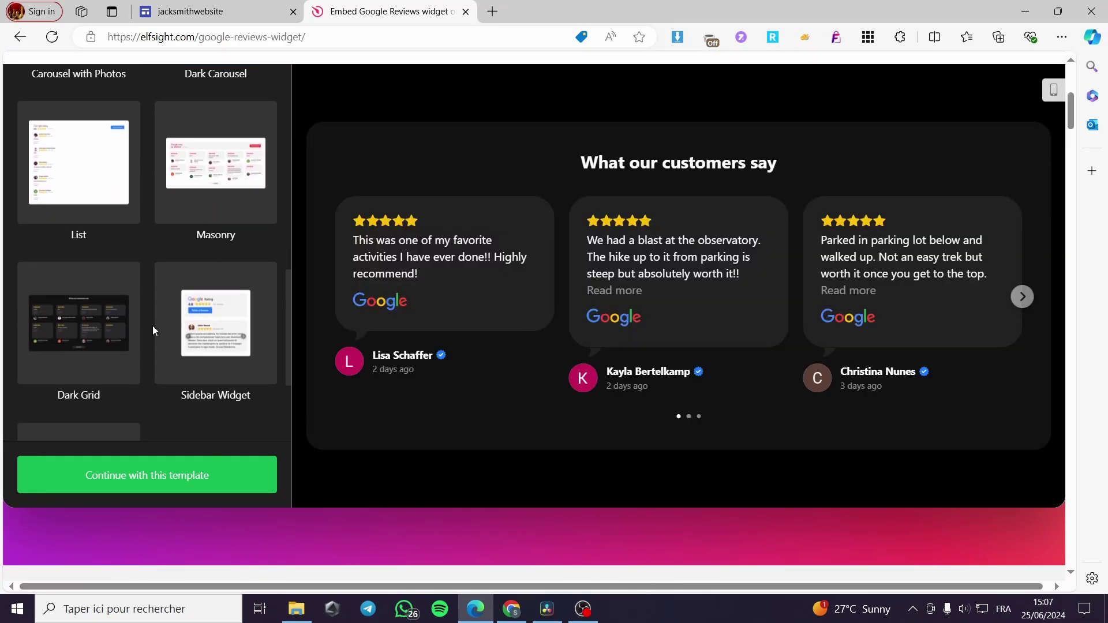
{"action": "scroll", "coordinate": [149, 335], "scroll_direction": "up", "scroll_amount": 8}
{"action": "scroll", "coordinate": [149, 335], "scroll_direction": "up", "scroll_amount": 4}
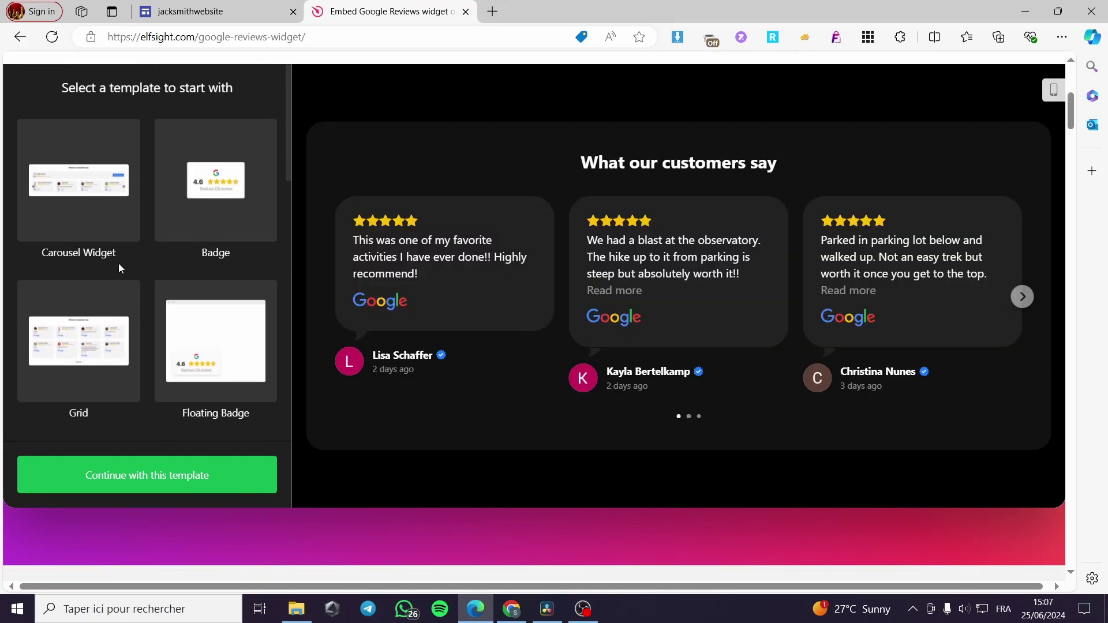
Continue into the editor with the Carousel Widget template and return to Google Sites
{"action": "left_click", "coordinate": [106, 225]}
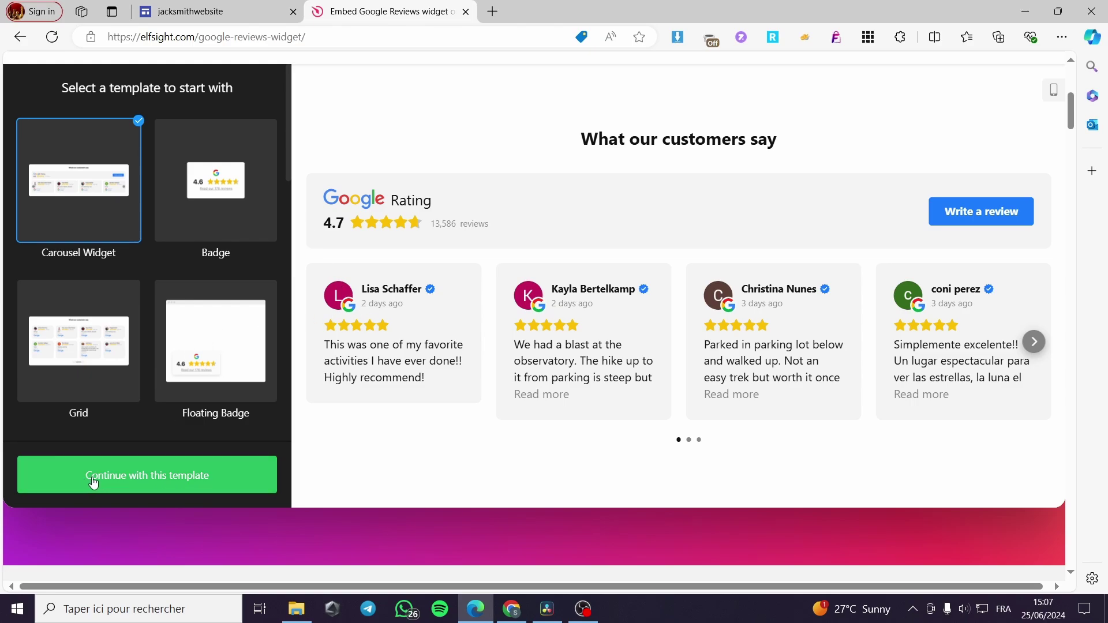
{"action": "left_click", "coordinate": [154, 480]}
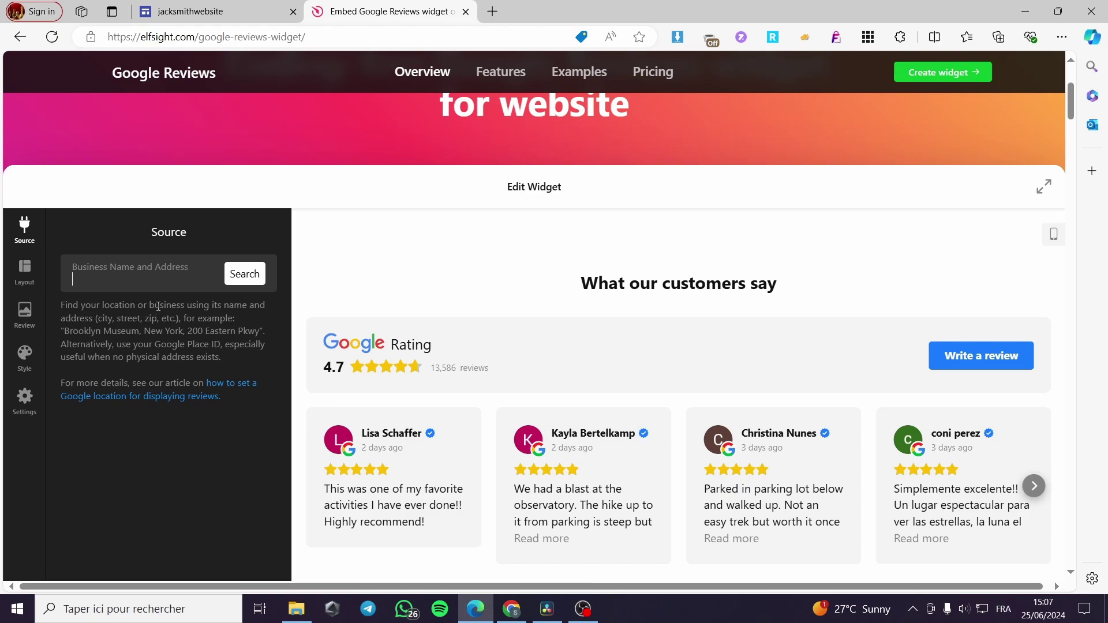
{"action": "left_click", "coordinate": [219, 10]}
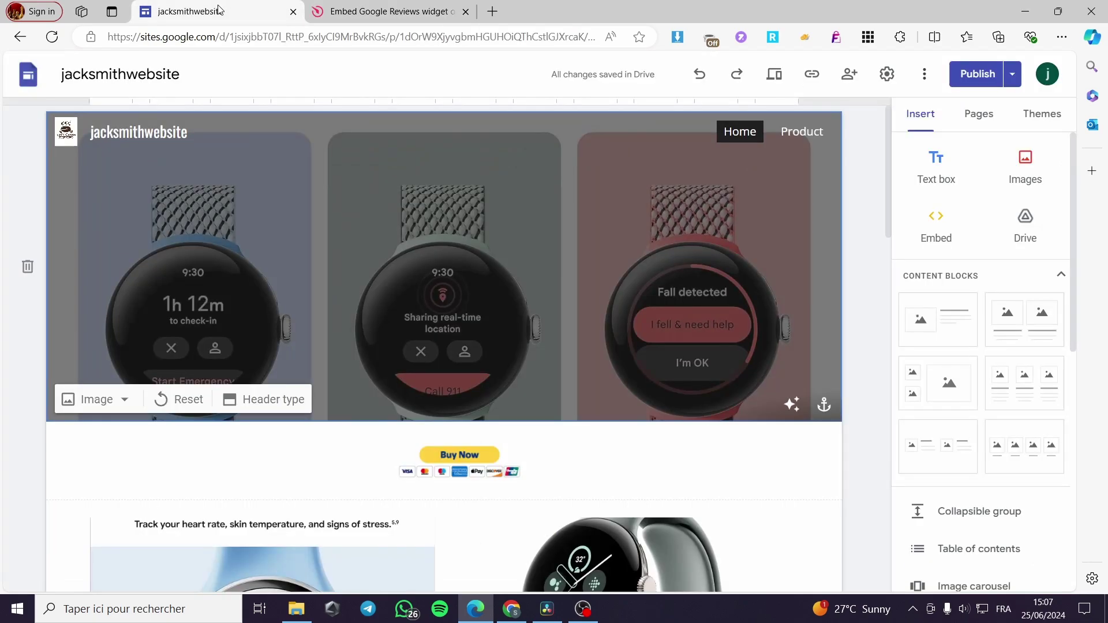
View the published jacksmithwebsite site in a new tab and select its web address
{"action": "left_click", "coordinate": [1007, 74]}
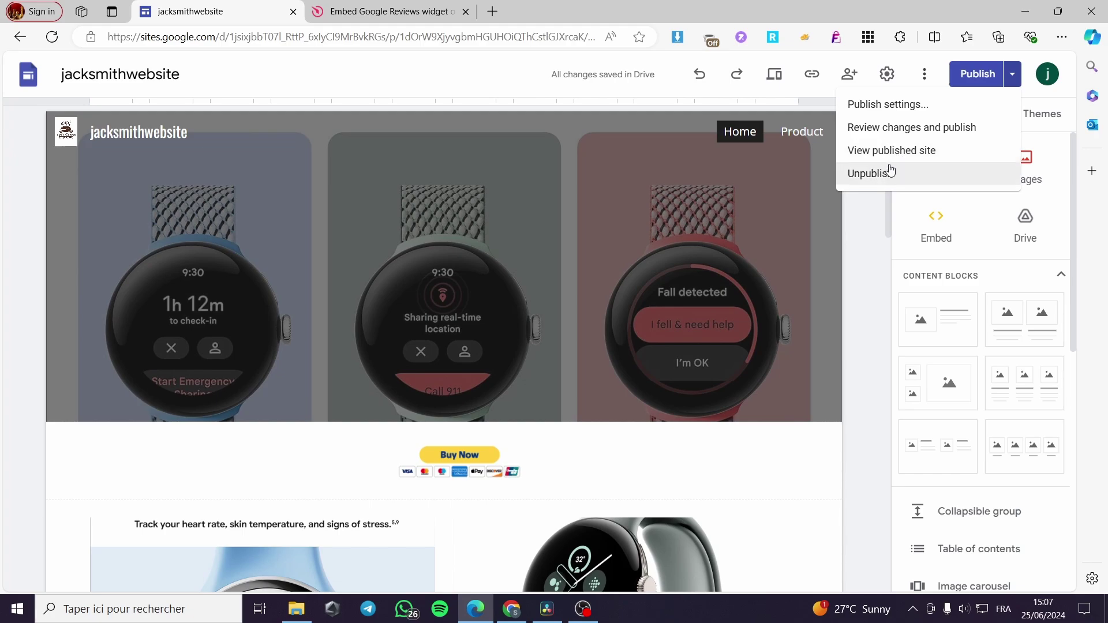
{"action": "left_click", "coordinate": [908, 152]}
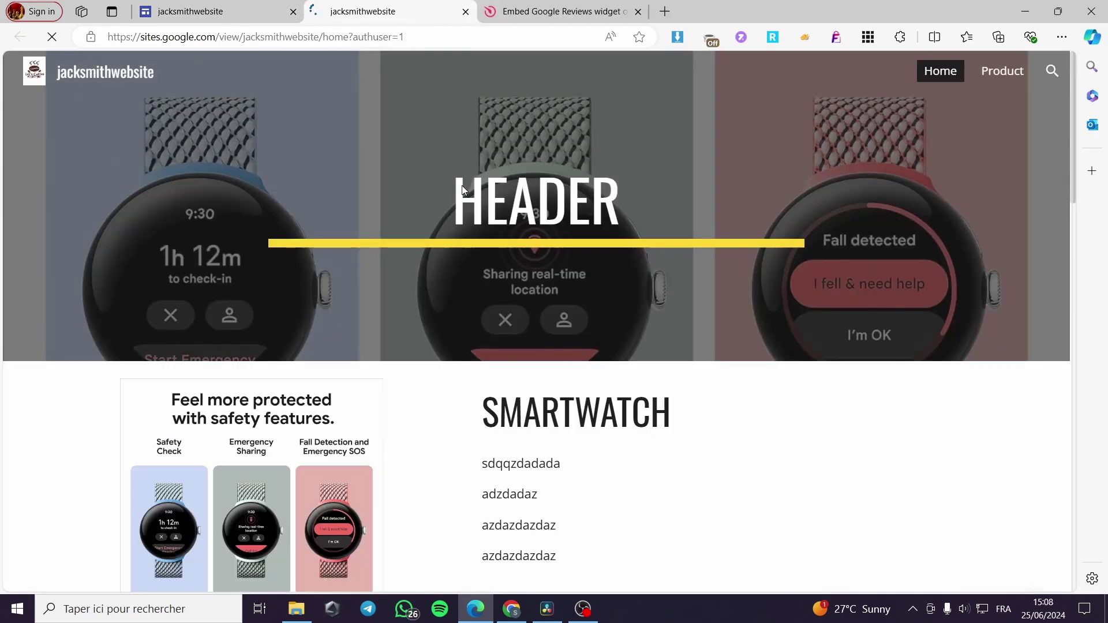
{"action": "left_click", "coordinate": [433, 37]}
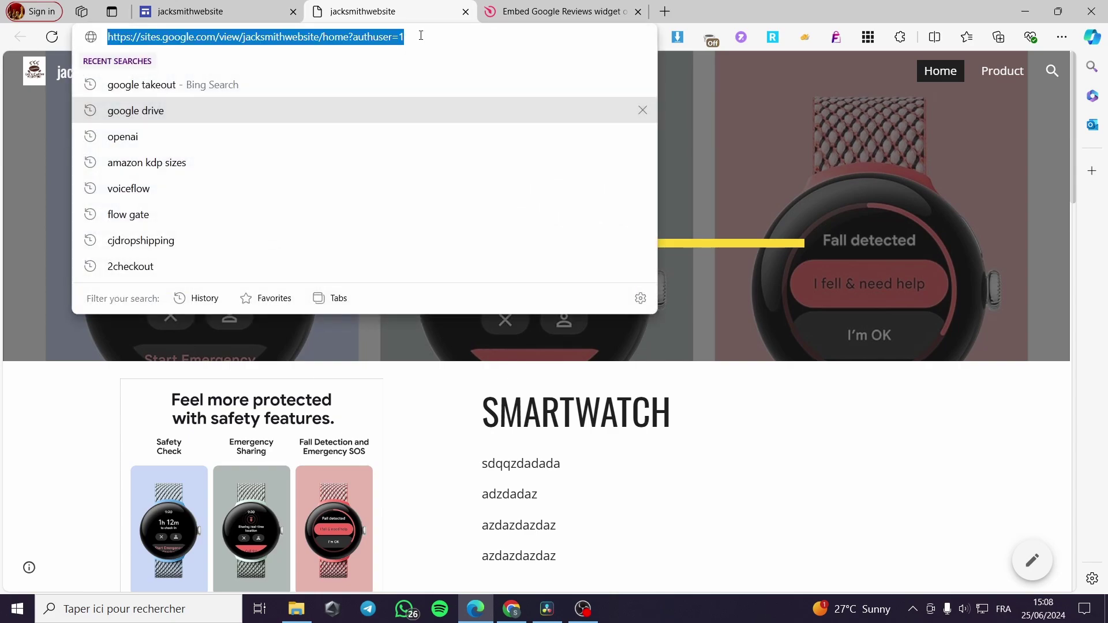
{"action": "left_click", "coordinate": [404, 37]}
{"action": "left_click_drag", "start_coordinate": [404, 36], "coordinate": [112, 36]}
Paste the published site address into Business Name and Address, search it, and view Layout
{"action": "left_click", "coordinate": [527, 6]}
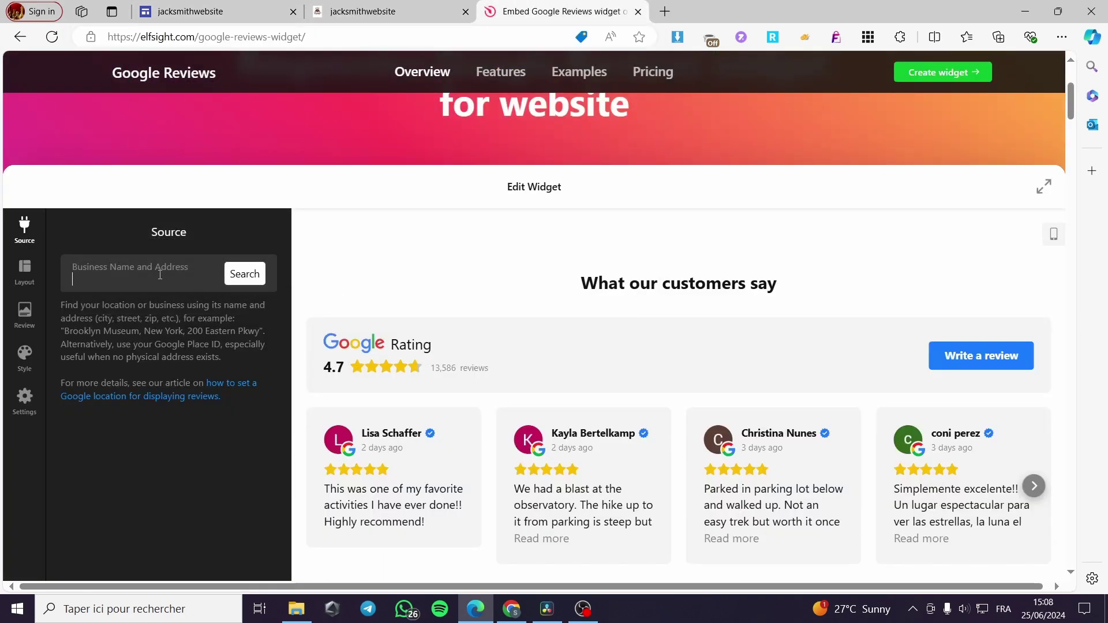
{"action": "key", "text": "ctrl+v"}
{"action": "left_click", "coordinate": [245, 273]}
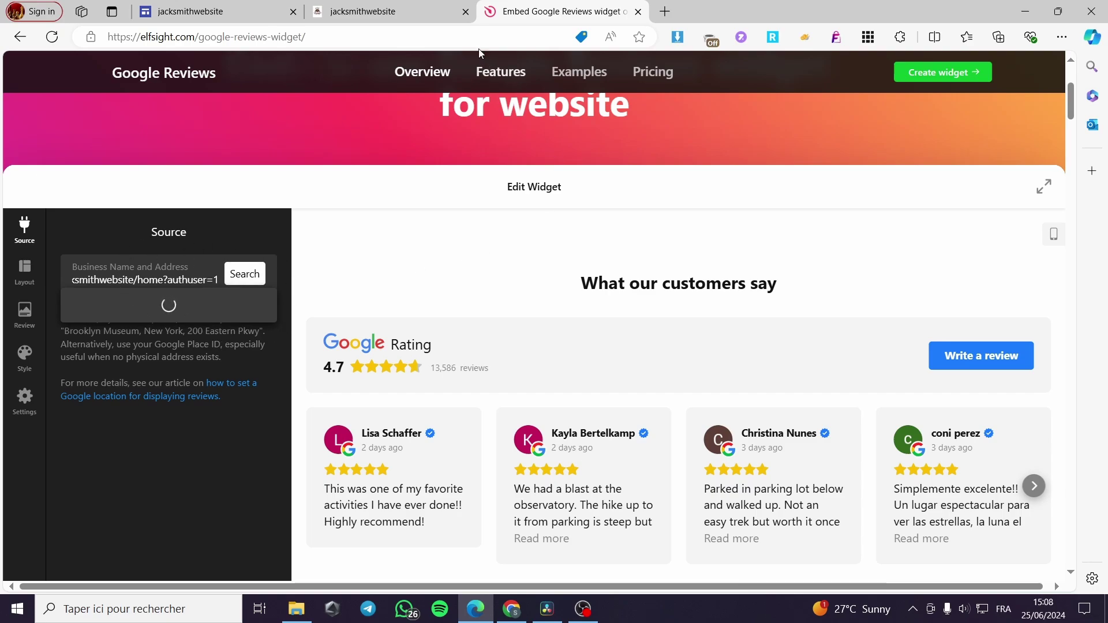
{"action": "scroll", "coordinate": [183, 300], "scroll_direction": "down", "scroll_amount": 1}
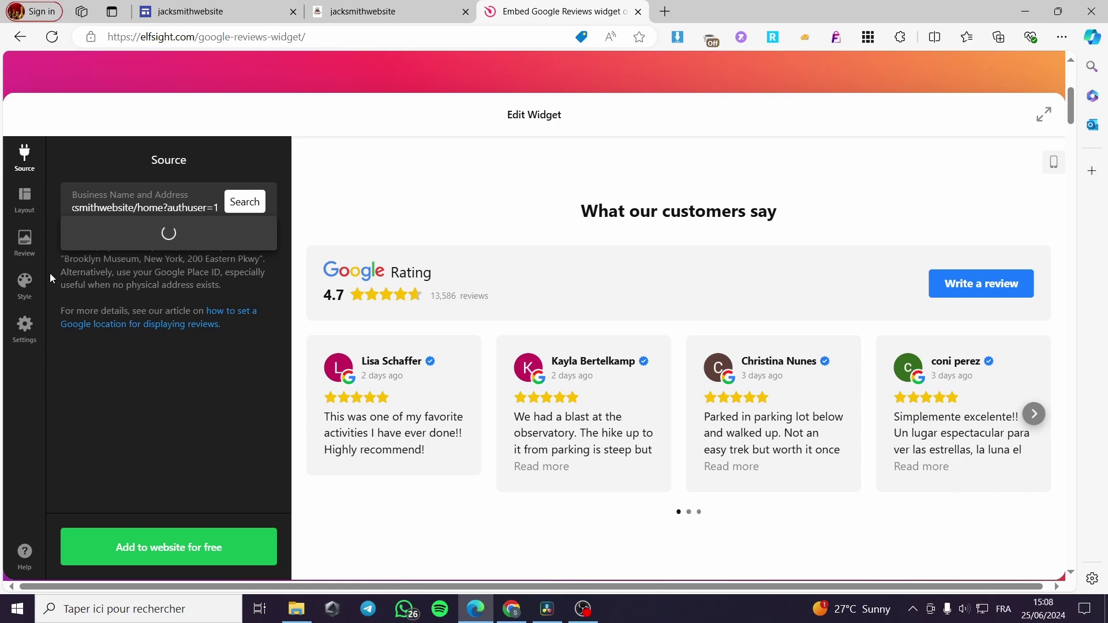
{"action": "left_click", "coordinate": [24, 200]}
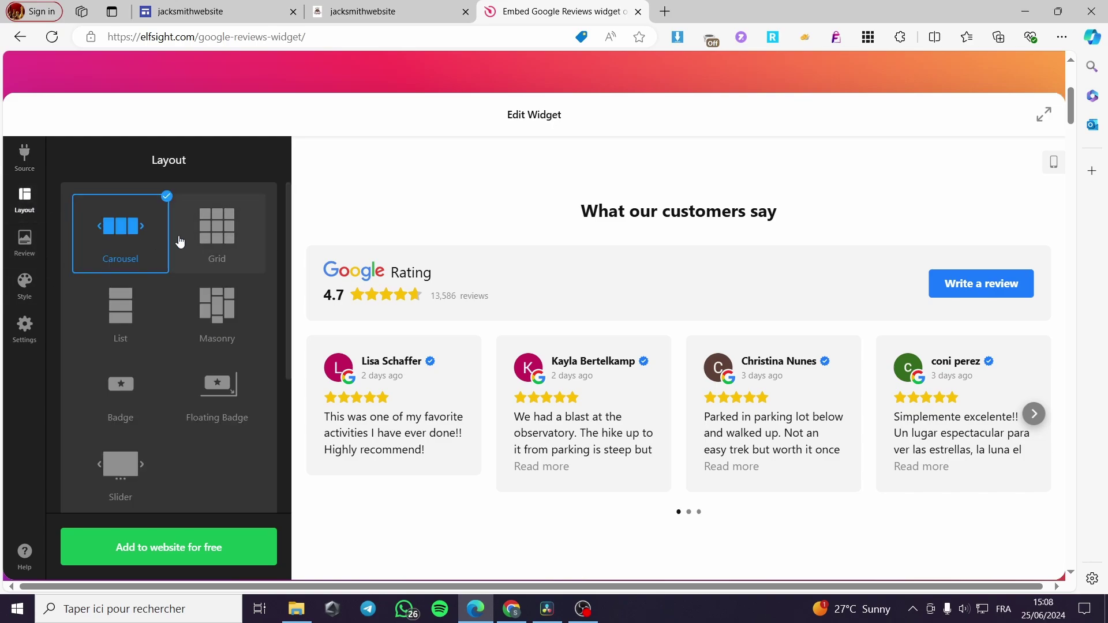
Try the Grid and List layouts, then settle on the Masonry layout
{"action": "left_click", "coordinate": [216, 236]}
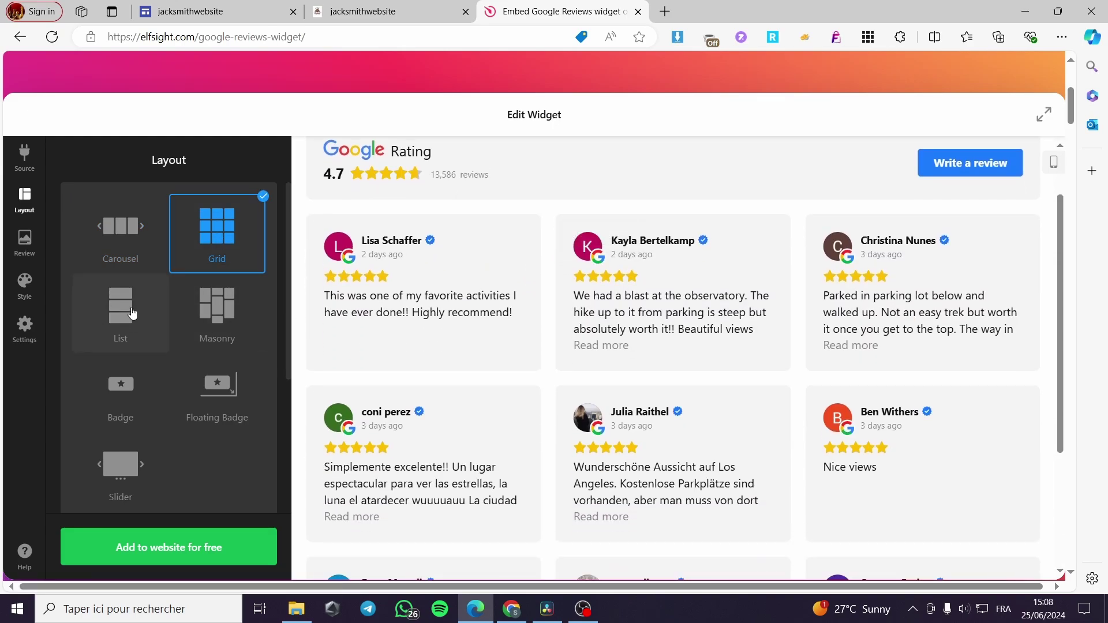
{"action": "left_click", "coordinate": [120, 306]}
{"action": "left_click", "coordinate": [225, 309]}
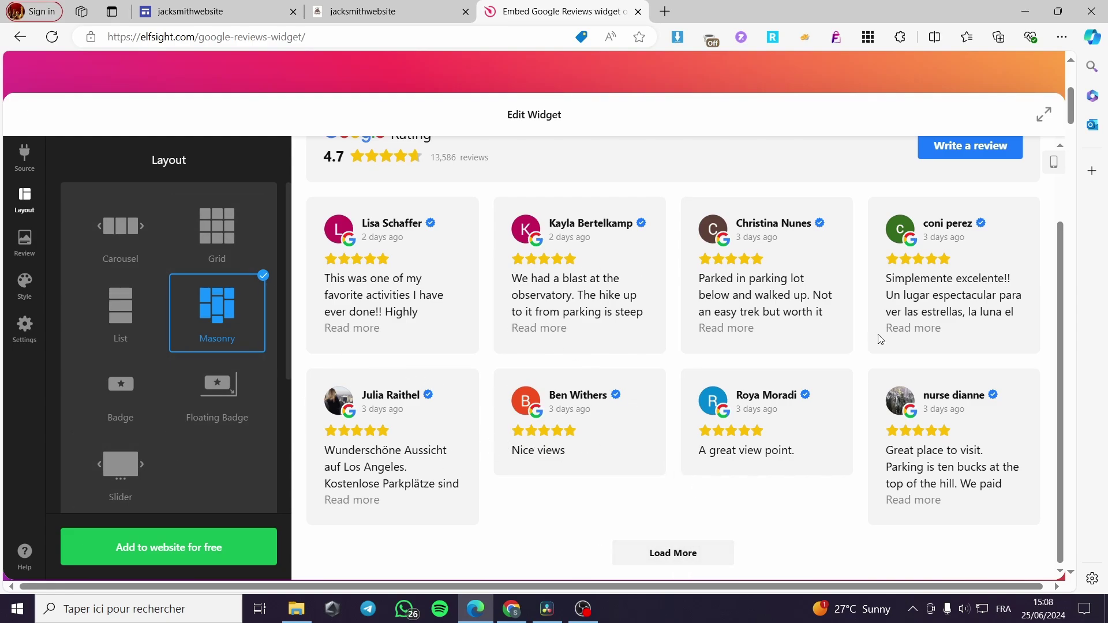
{"action": "left_click", "coordinate": [24, 242]}
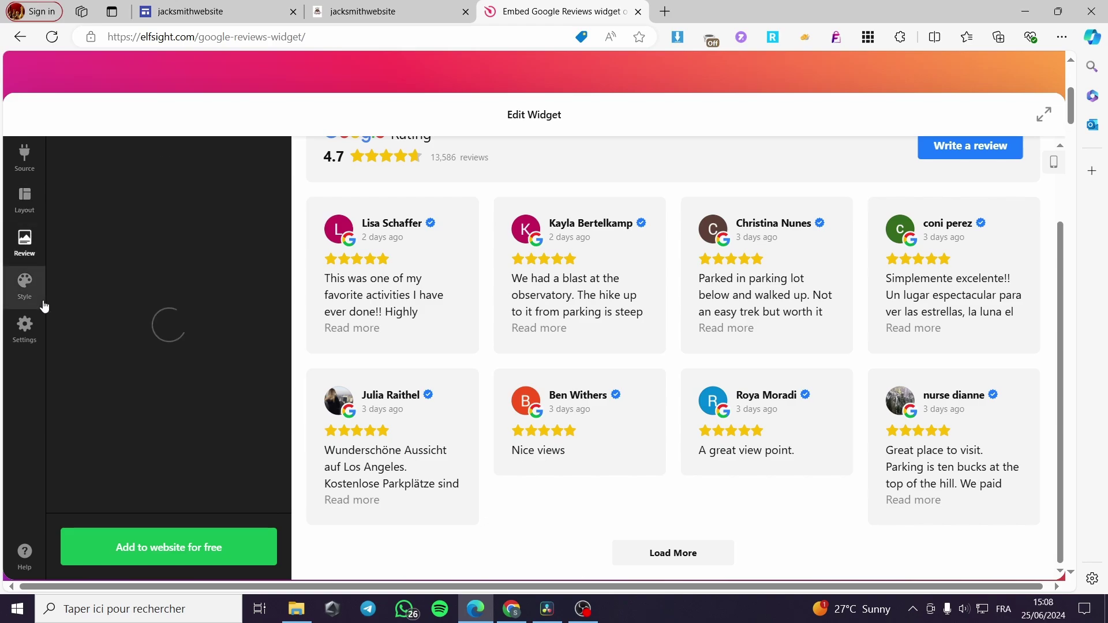
Step through the next two review card styles, then return to the original style
{"action": "scroll", "coordinate": [191, 305], "scroll_direction": "down", "scroll_amount": 2}
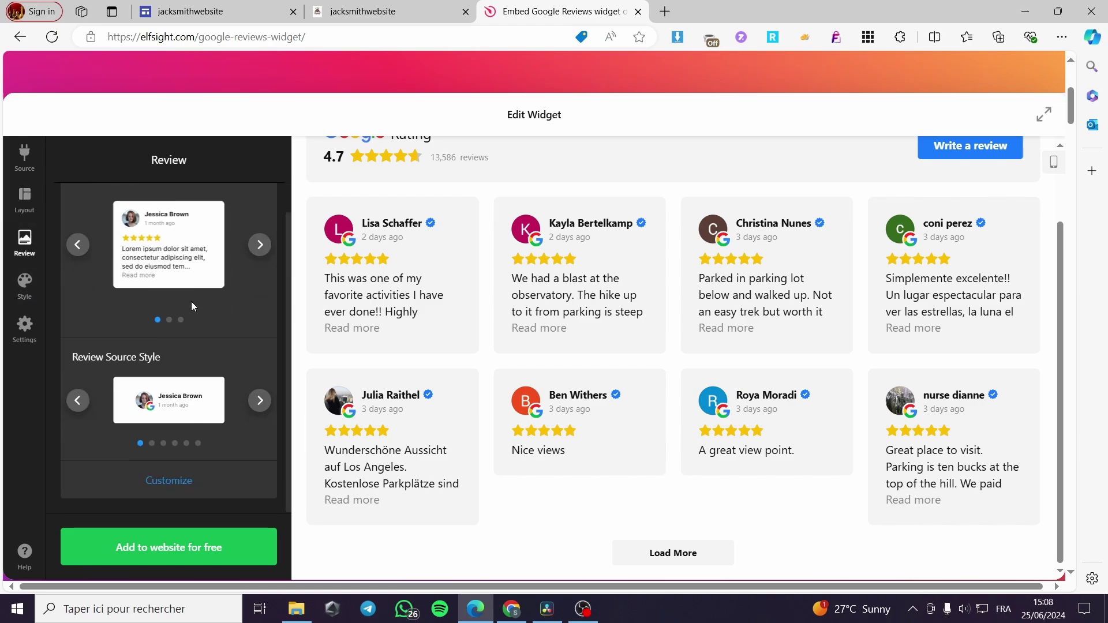
{"action": "scroll", "coordinate": [191, 305], "scroll_direction": "down", "scroll_amount": 2}
{"action": "scroll", "coordinate": [192, 302], "scroll_direction": "up", "scroll_amount": 1}
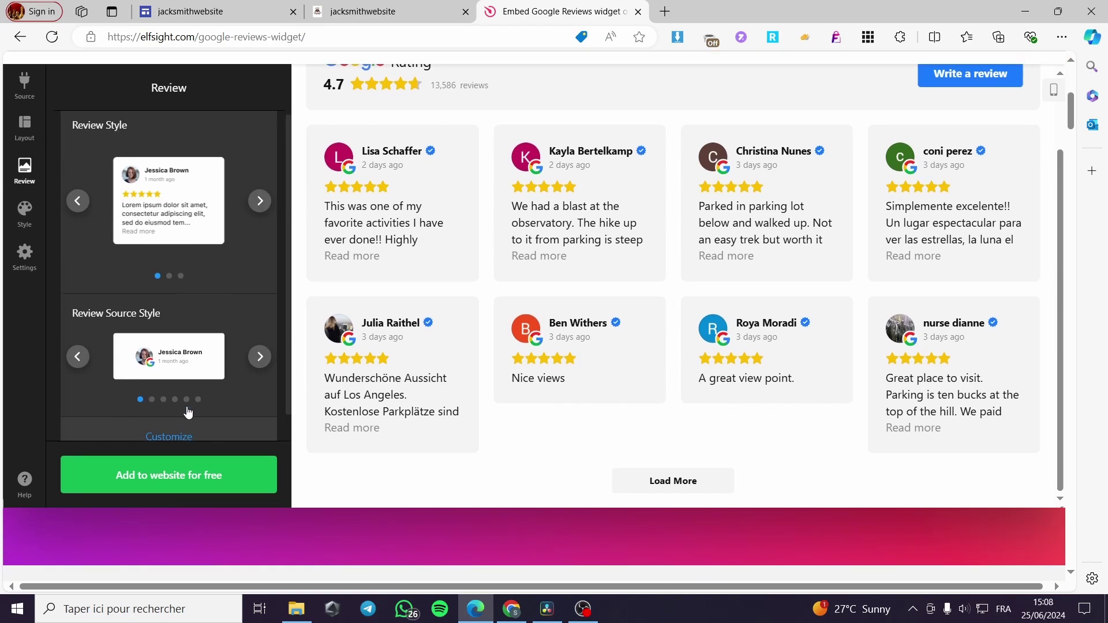
{"action": "left_click", "coordinate": [259, 209]}
{"action": "left_click", "coordinate": [259, 209]}
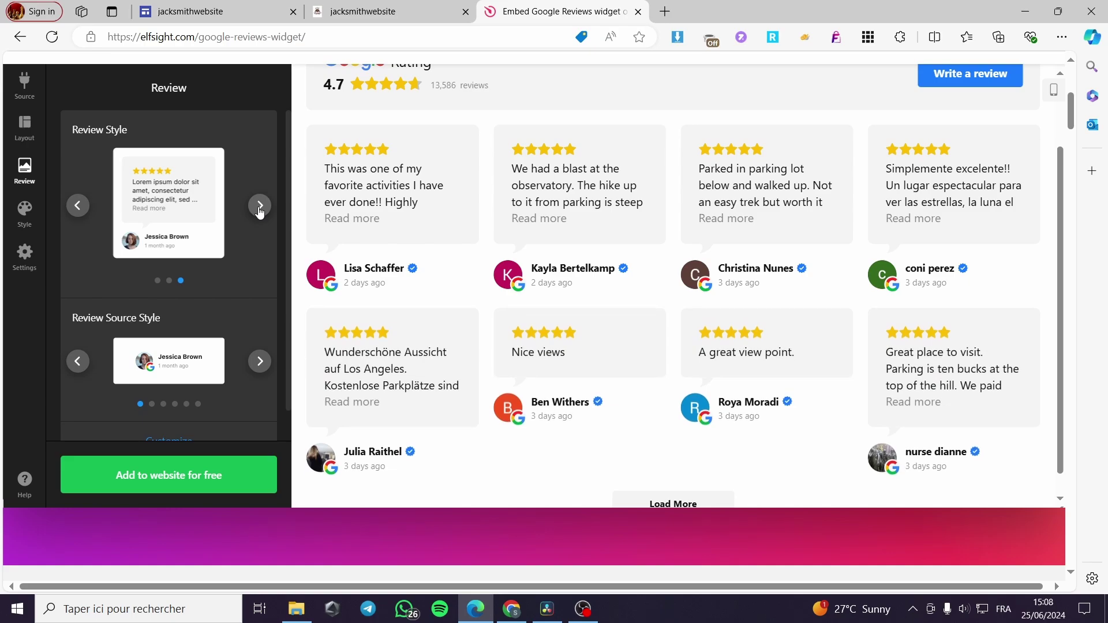
{"action": "left_click", "coordinate": [79, 206]}
{"action": "left_click", "coordinate": [78, 206]}
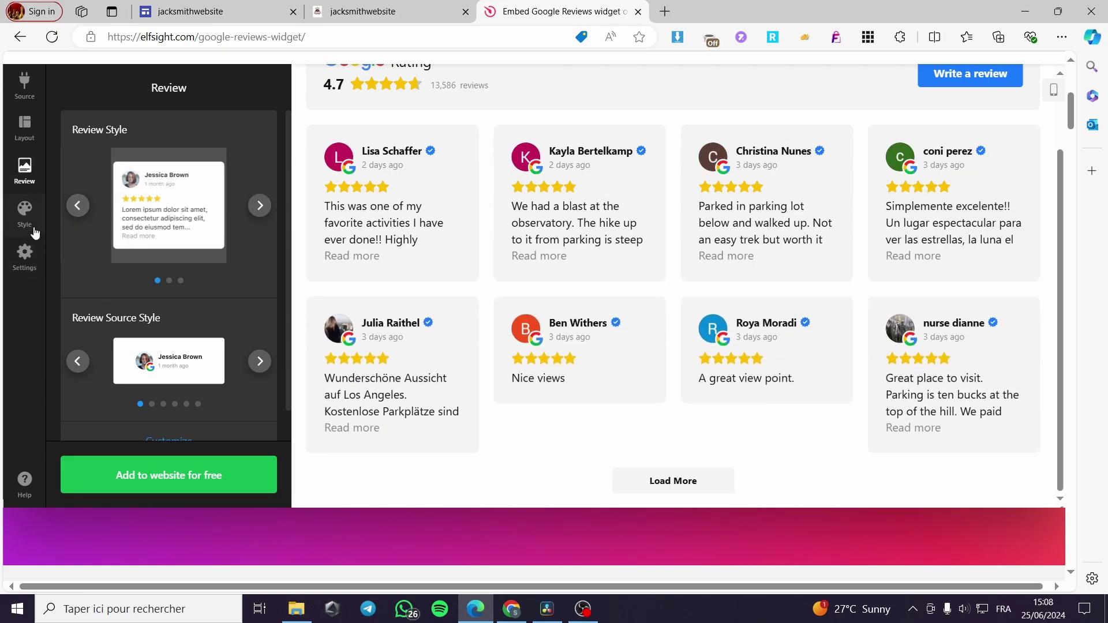
{"action": "left_click", "coordinate": [26, 214]}
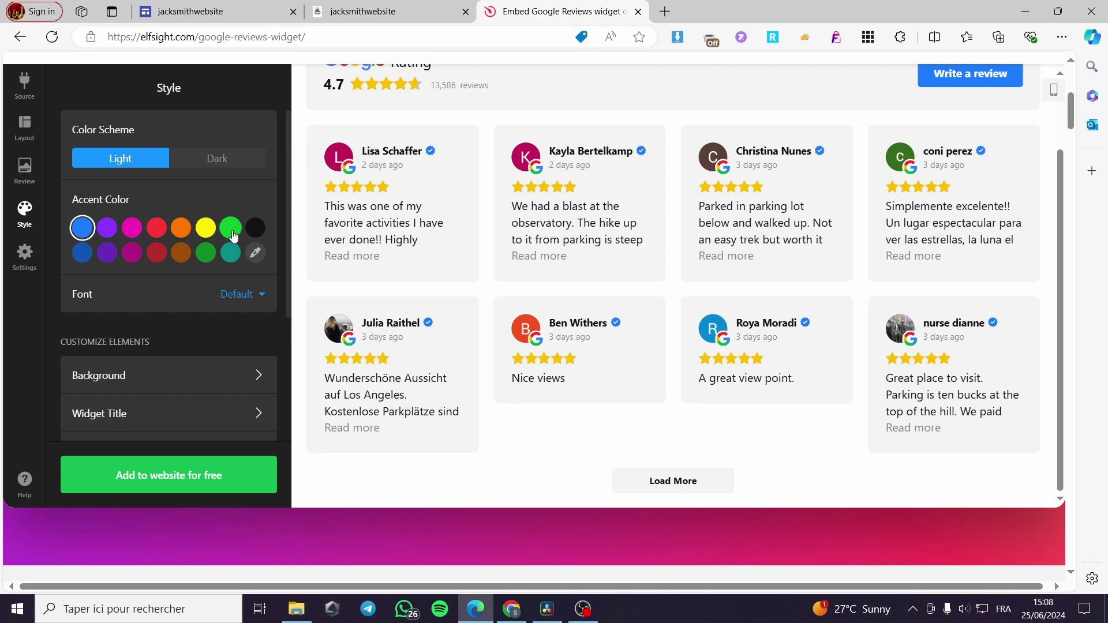
Try green, yellow and teal accents and a dark scheme, keeping Light with blue accent
{"action": "left_click", "coordinate": [230, 228]}
{"action": "left_click", "coordinate": [205, 228]}
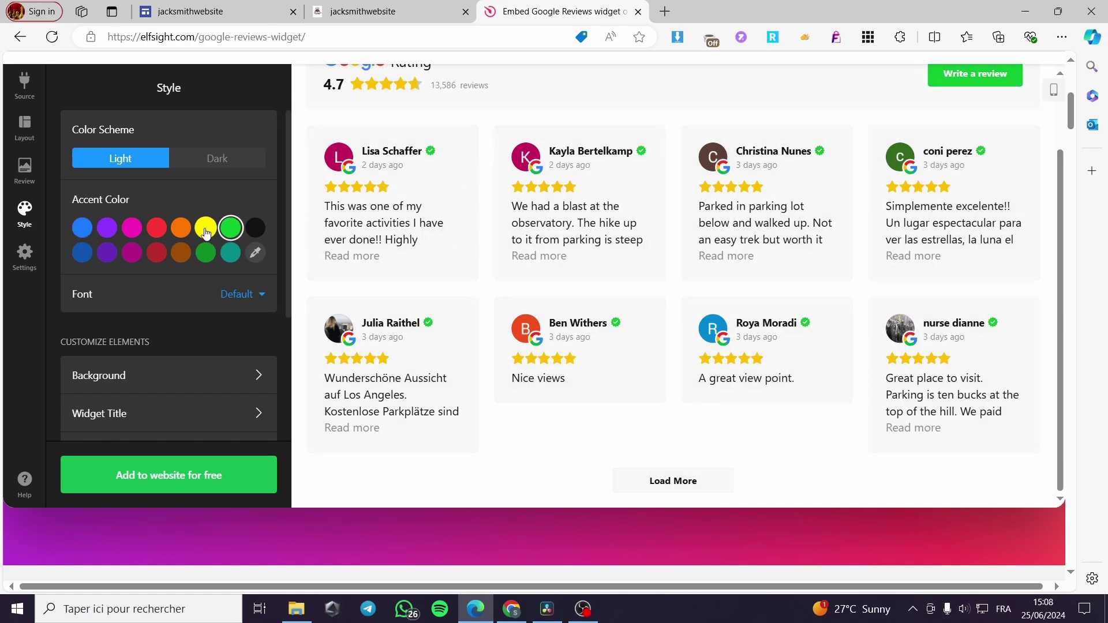
{"action": "scroll", "coordinate": [811, 173], "scroll_direction": "up", "scroll_amount": 2}
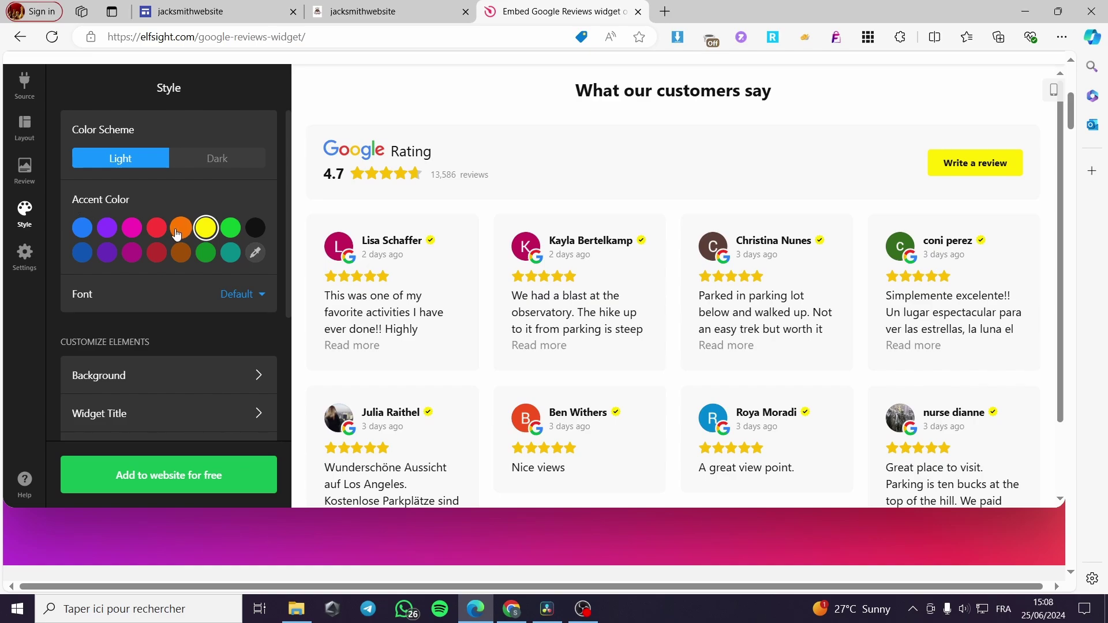
{"action": "left_click", "coordinate": [248, 164]}
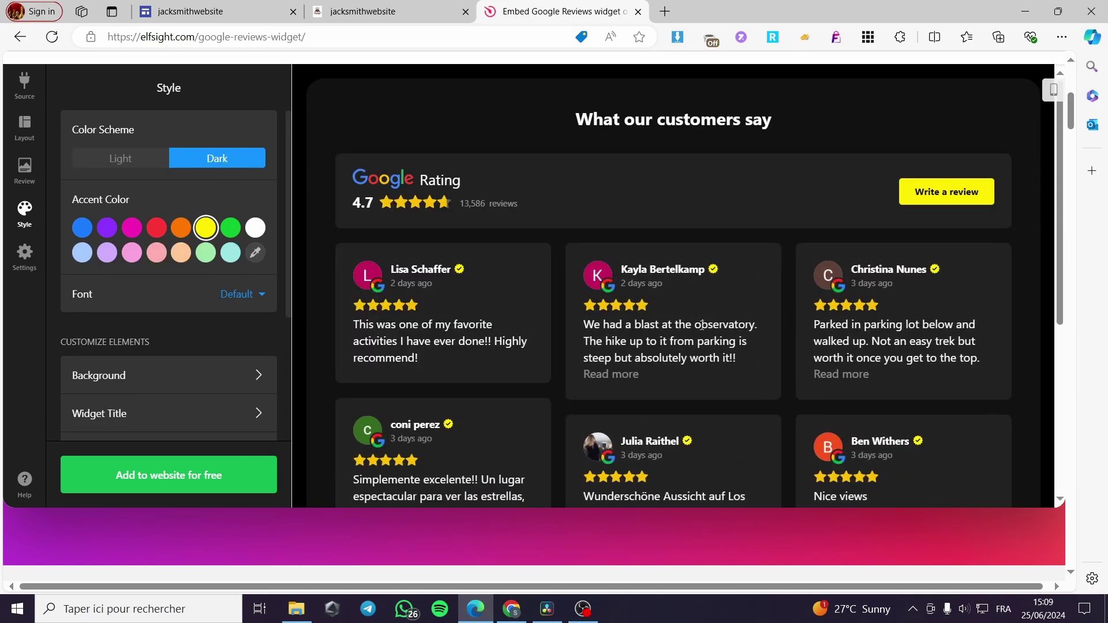
{"action": "left_click", "coordinate": [145, 159]}
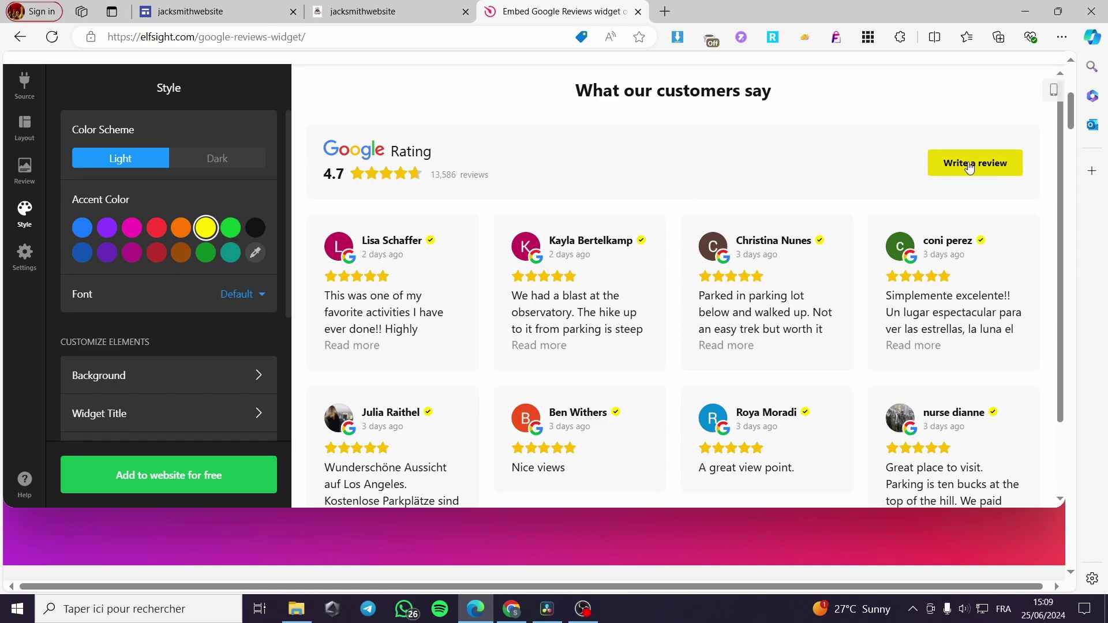
{"action": "left_click", "coordinate": [231, 253]}
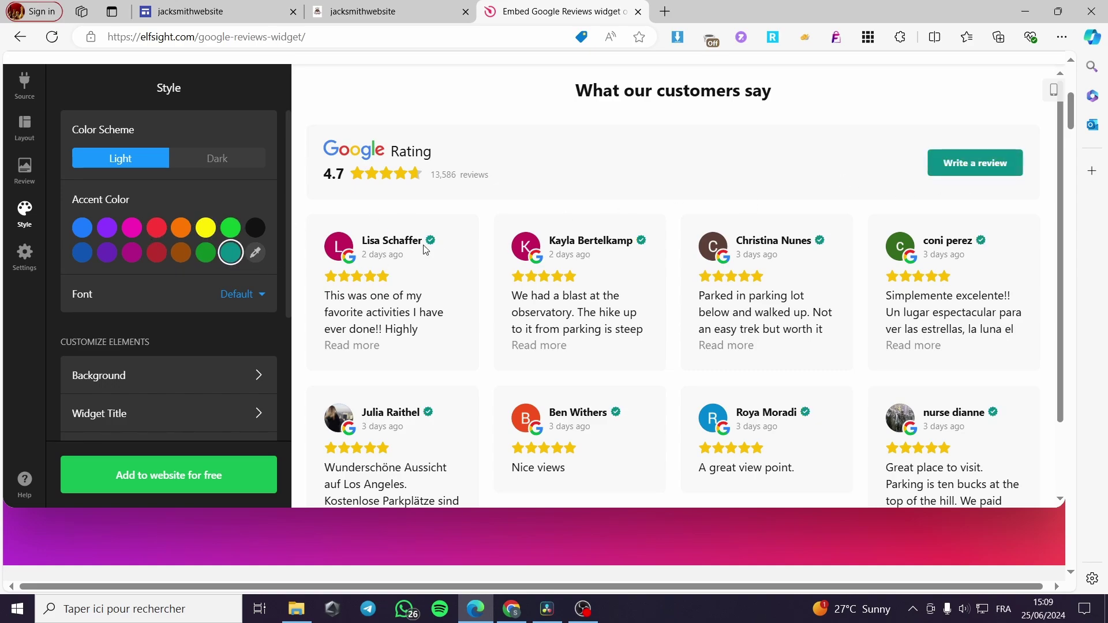
{"action": "left_click", "coordinate": [82, 227]}
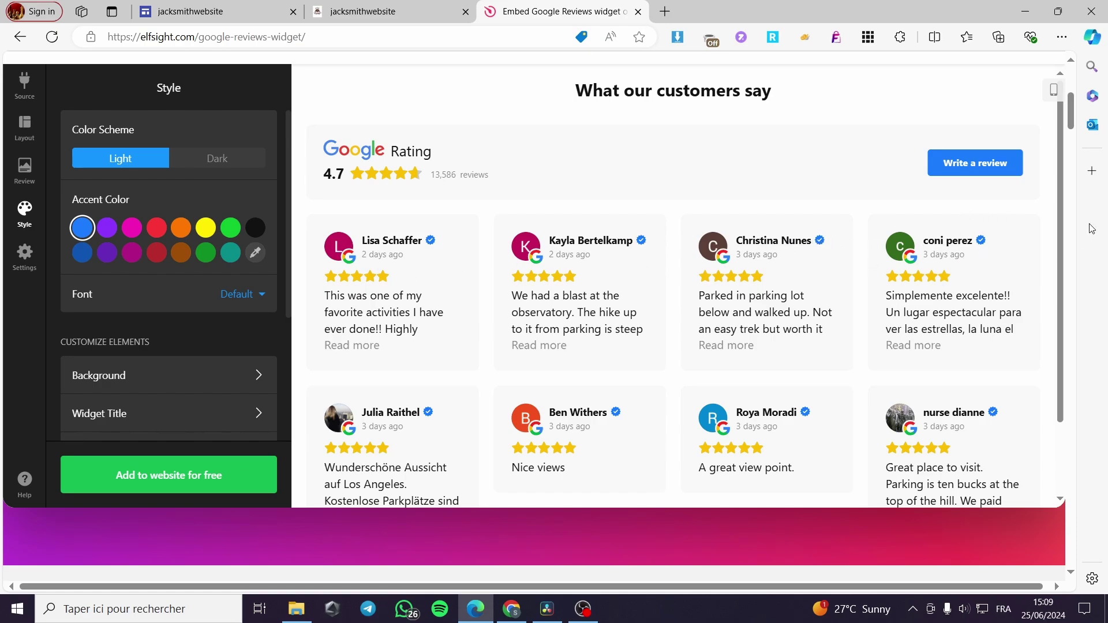
Try the Abril Fatface font, then revert to the website's default font
{"action": "scroll", "coordinate": [146, 326], "scroll_direction": "down", "scroll_amount": 3}
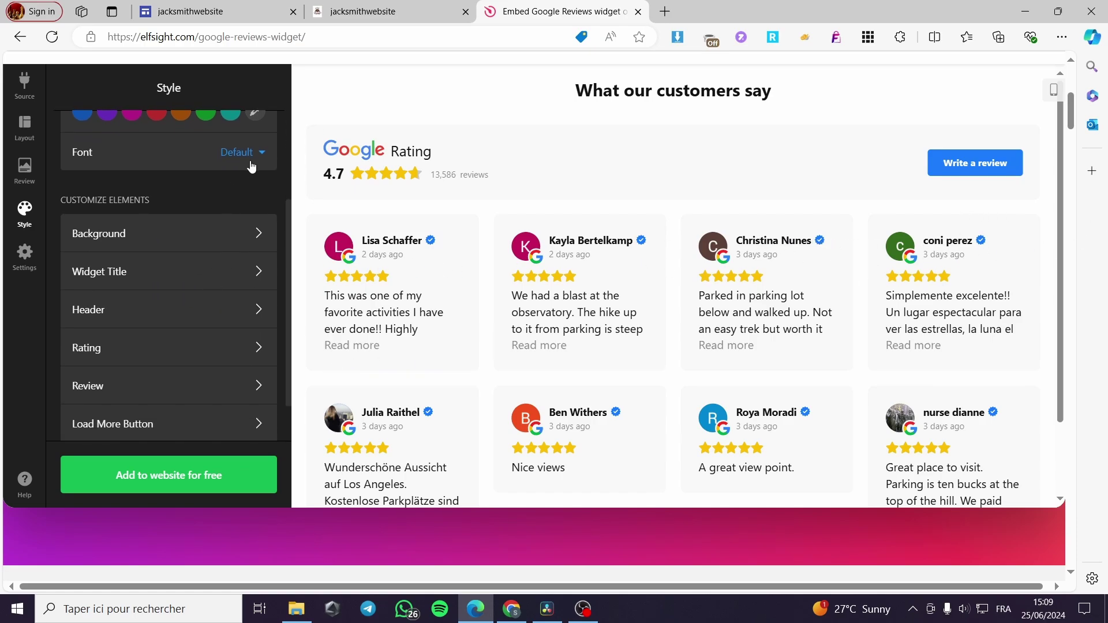
{"action": "left_click", "coordinate": [252, 154]}
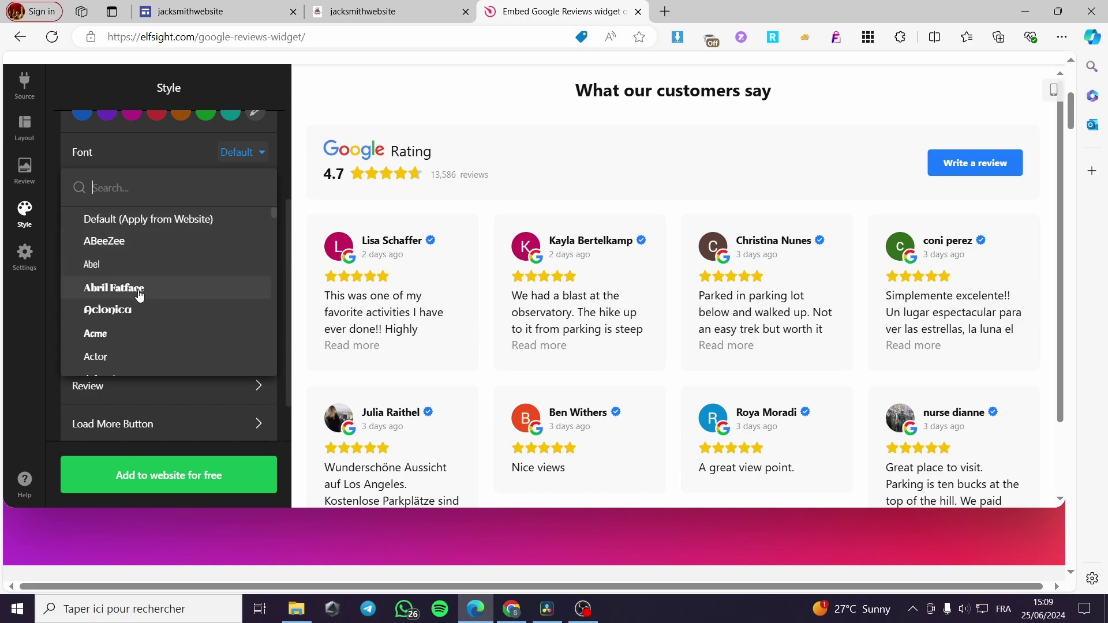
{"action": "left_click", "coordinate": [139, 288]}
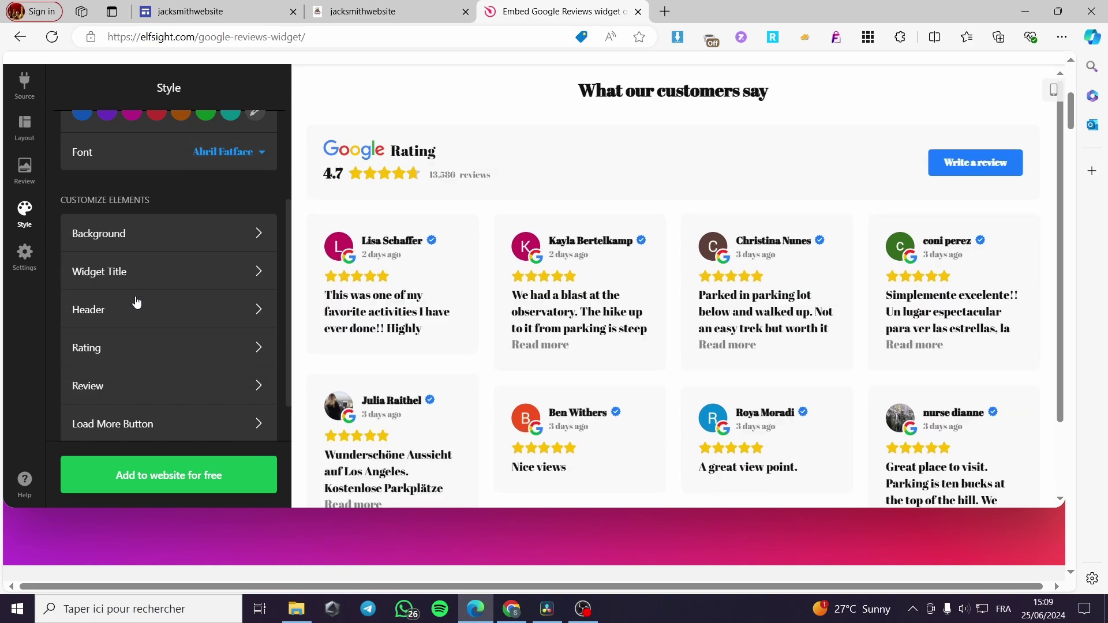
{"action": "left_click", "coordinate": [258, 153]}
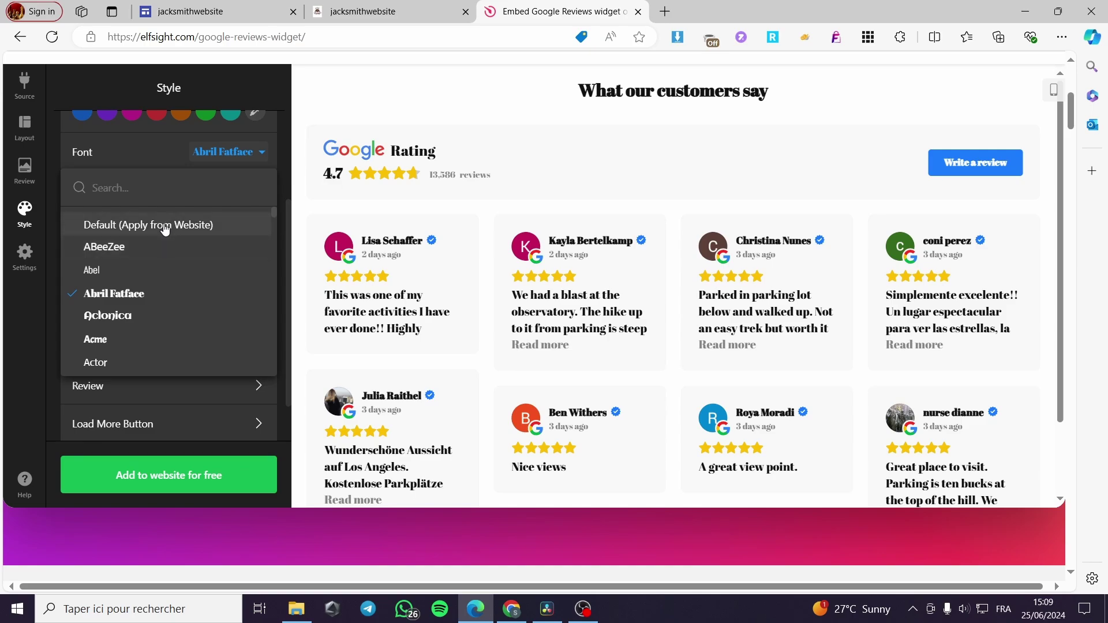
{"action": "left_click", "coordinate": [165, 226]}
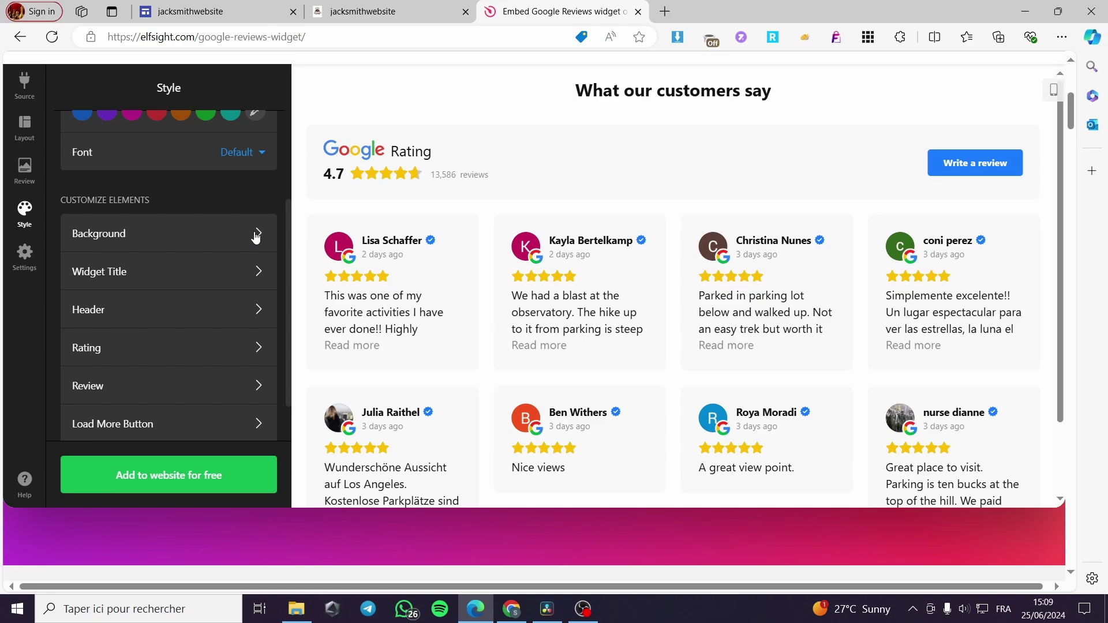
Try green and grey backgrounds, then set the lightest transparent near-white background
{"action": "left_click", "coordinate": [258, 235]}
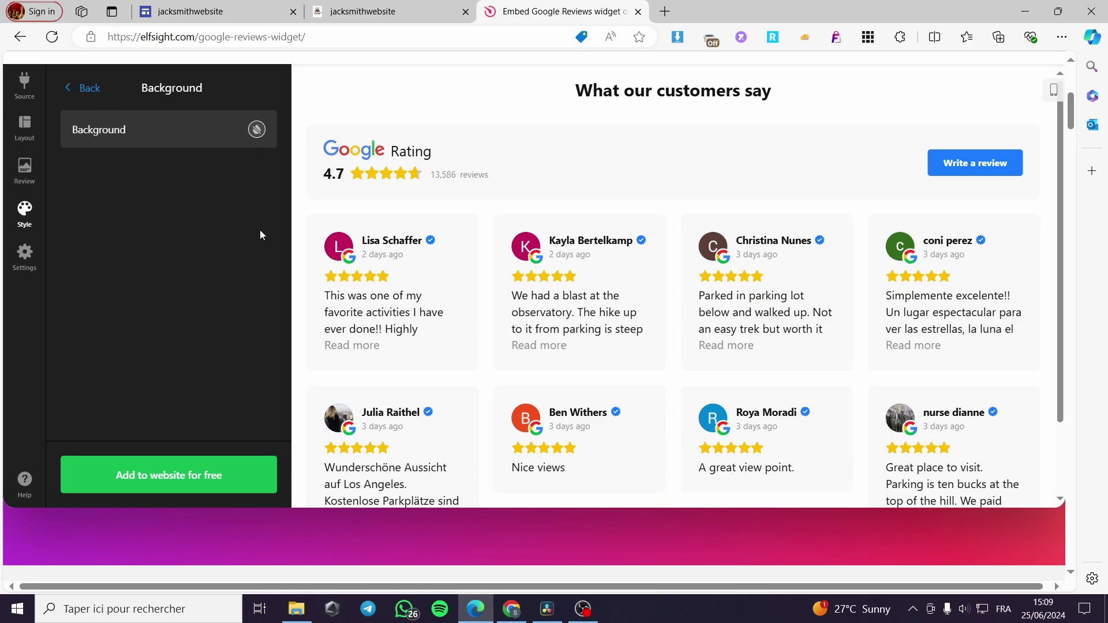
{"action": "left_click", "coordinate": [257, 129]}
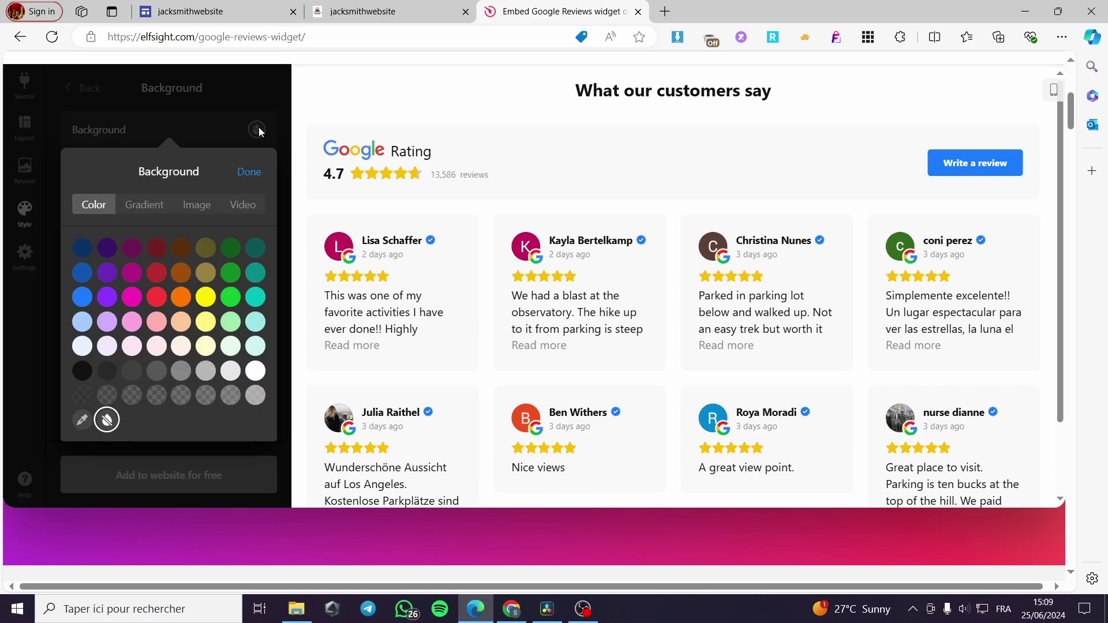
{"action": "left_click", "coordinate": [230, 272]}
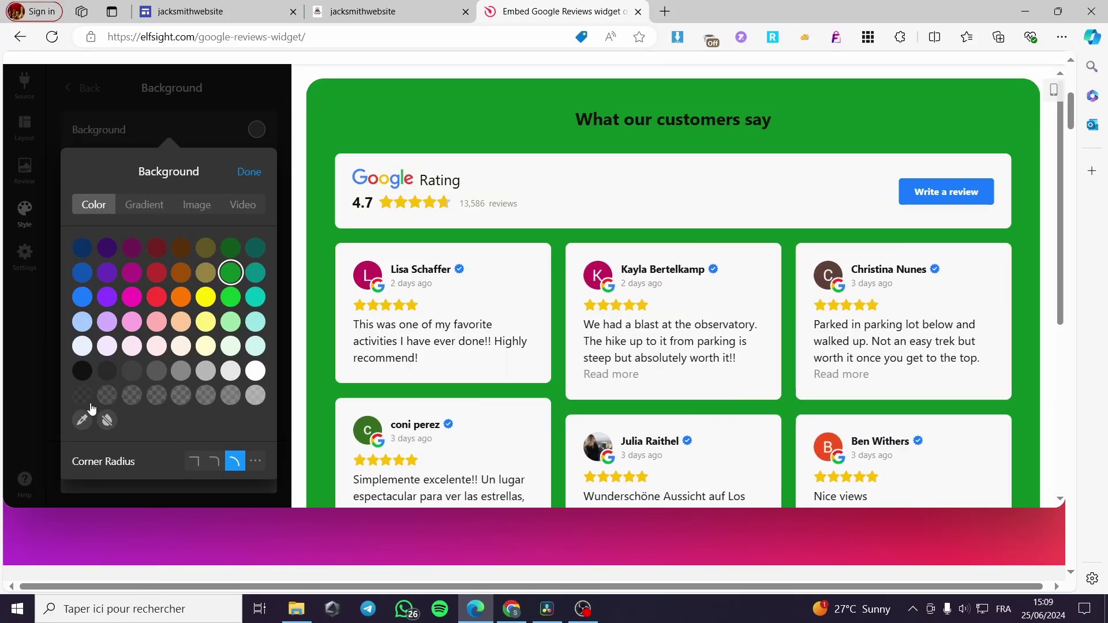
{"action": "left_click", "coordinate": [83, 395]}
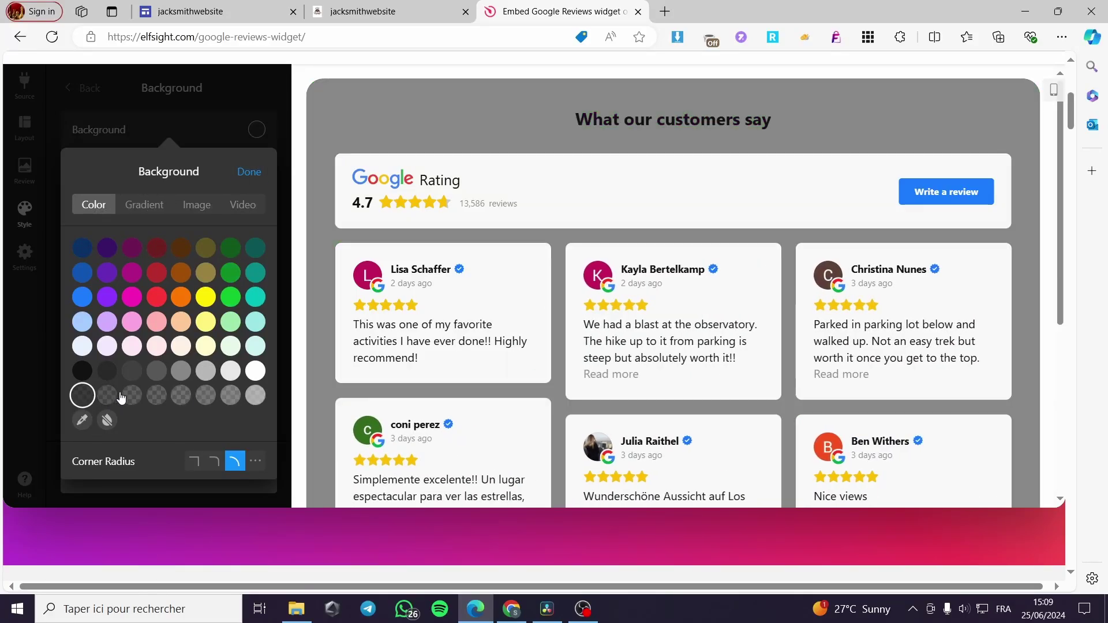
{"action": "left_click", "coordinate": [237, 398]}
{"action": "left_click", "coordinate": [255, 397]}
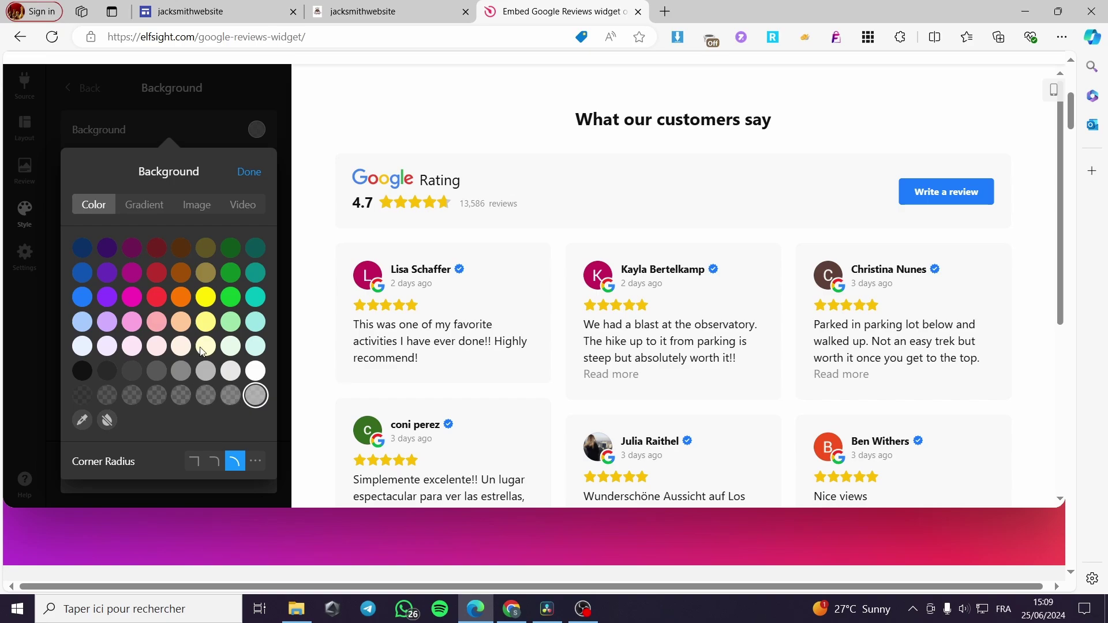
{"action": "left_click", "coordinate": [187, 142]}
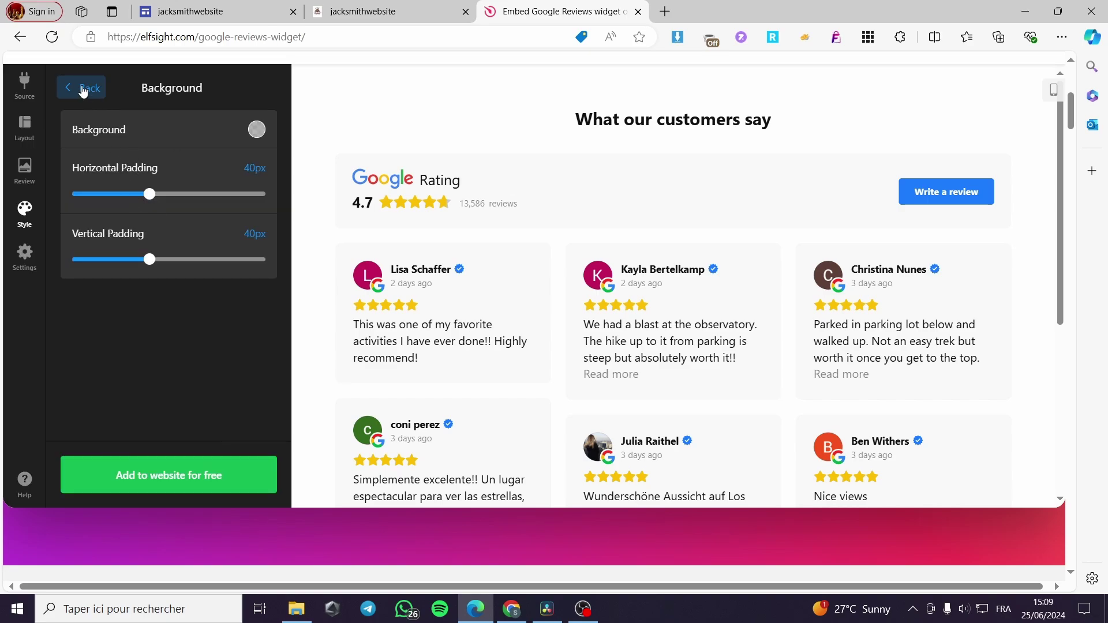
Look through the Widget Title and Review style settings without changing them
{"action": "left_click", "coordinate": [84, 88]}
{"action": "left_click", "coordinate": [136, 279]}
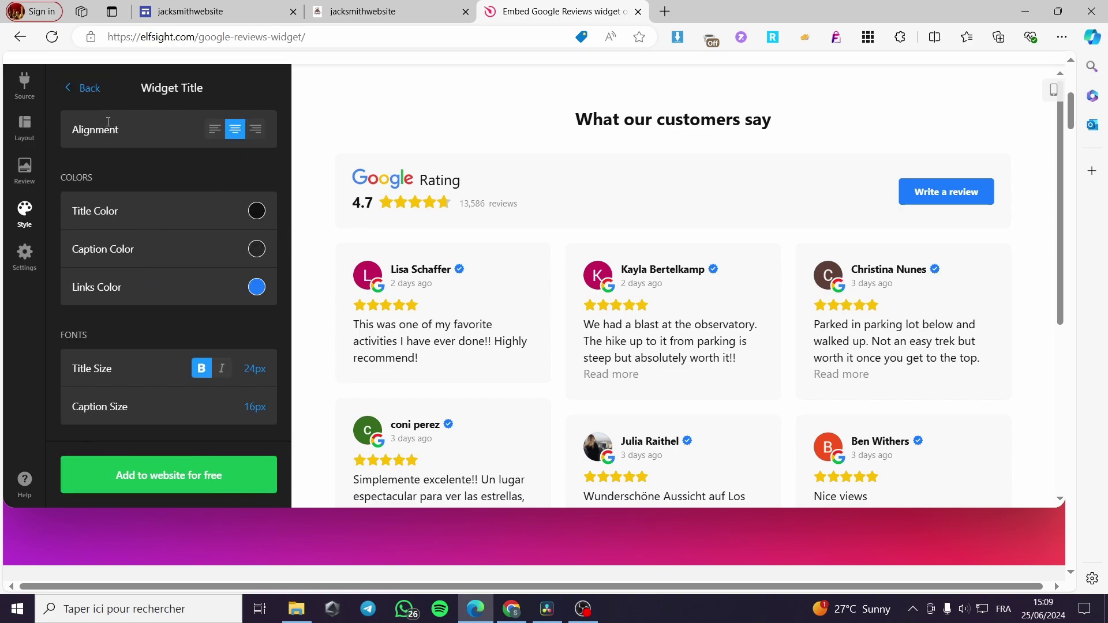
{"action": "scroll", "coordinate": [286, 216], "scroll_direction": "up", "scroll_amount": 3}
{"action": "scroll", "coordinate": [80, 242], "scroll_direction": "down", "scroll_amount": 1}
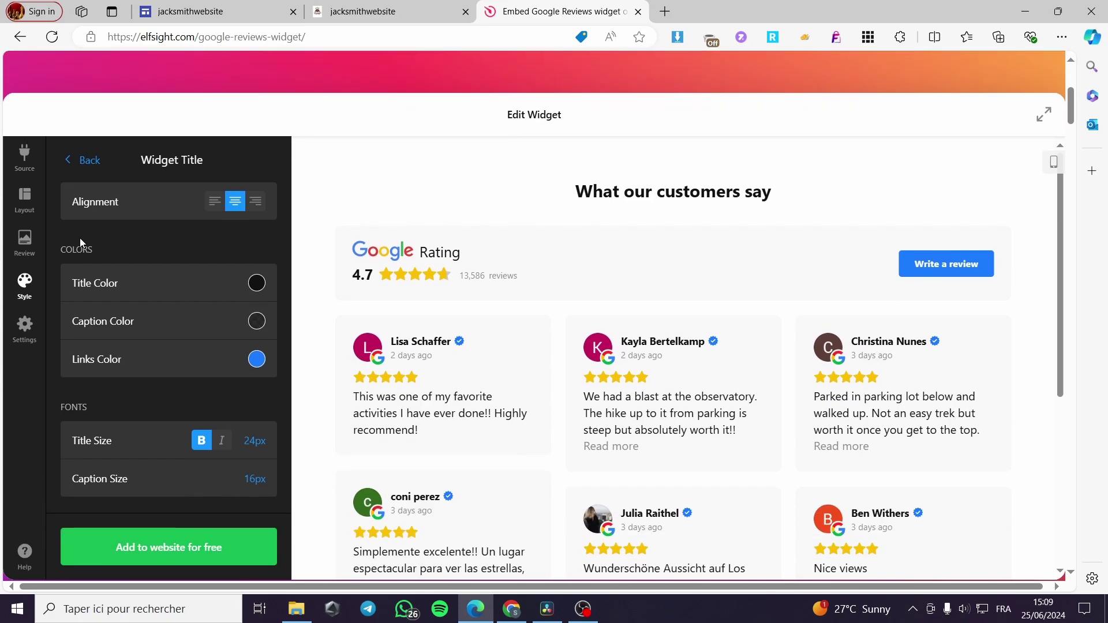
{"action": "left_click", "coordinate": [78, 165]}
{"action": "scroll", "coordinate": [202, 358], "scroll_direction": "down", "scroll_amount": 1}
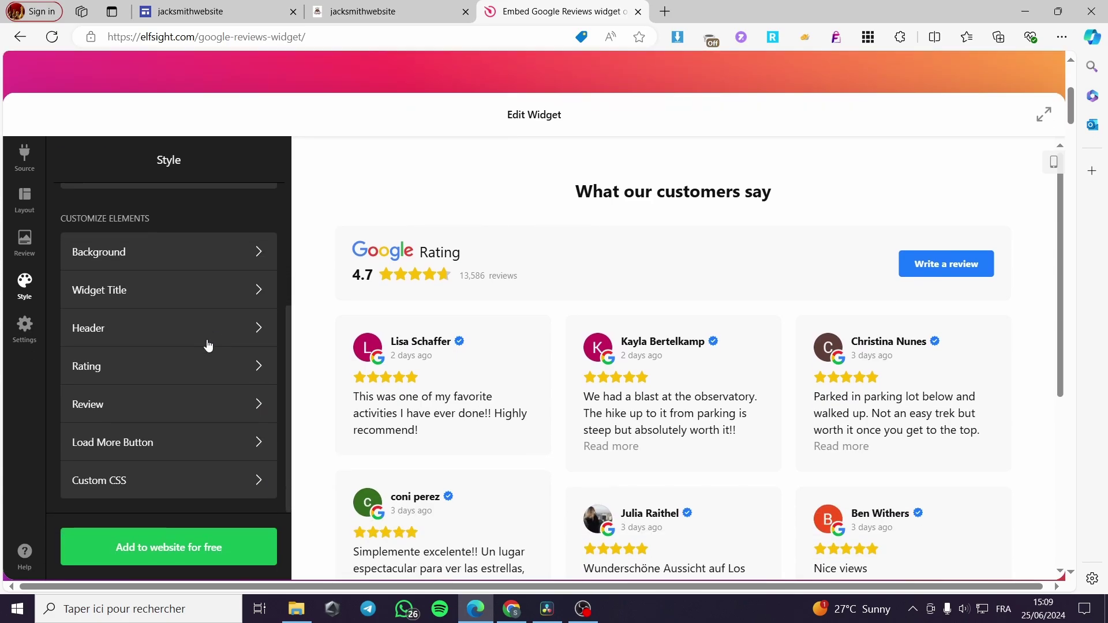
{"action": "scroll", "coordinate": [223, 330], "scroll_direction": "down", "scroll_amount": 1}
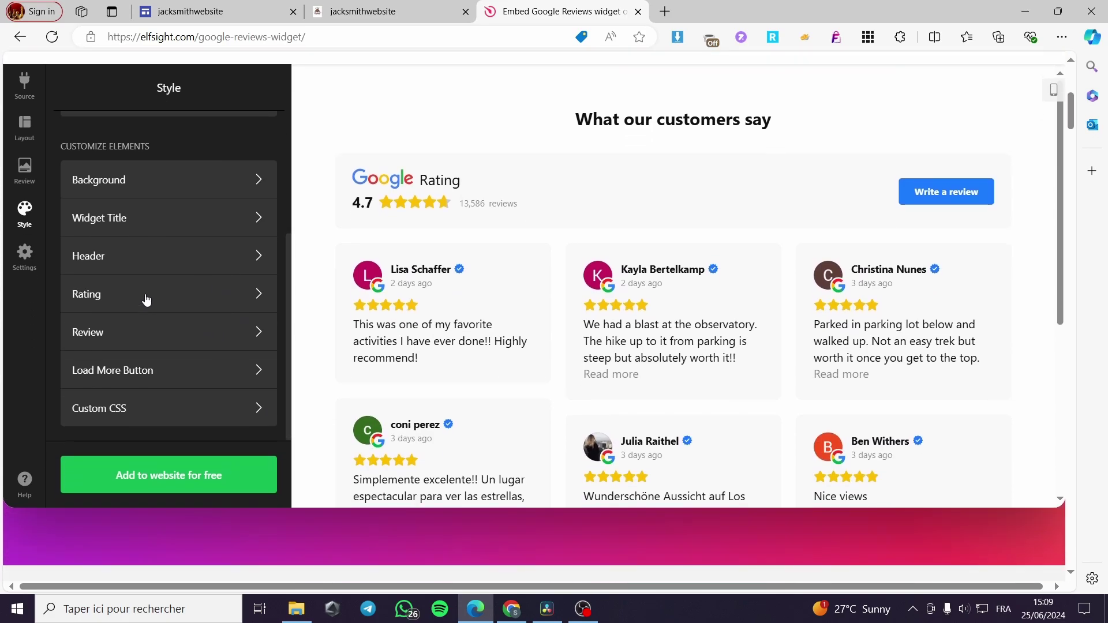
{"action": "left_click", "coordinate": [87, 331]}
{"action": "scroll", "coordinate": [126, 223], "scroll_direction": "down", "scroll_amount": 1}
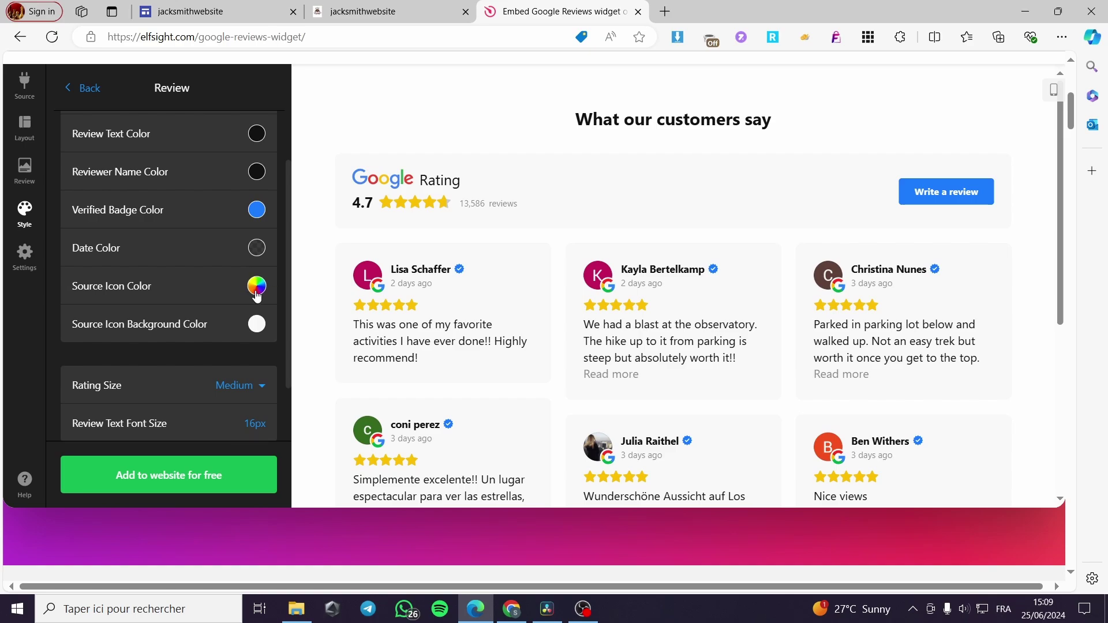
{"action": "scroll", "coordinate": [206, 320], "scroll_direction": "down", "scroll_amount": 1}
{"action": "scroll", "coordinate": [206, 320], "scroll_direction": "down", "scroll_amount": 1}
{"action": "scroll", "coordinate": [185, 338], "scroll_direction": "up", "scroll_amount": 6}
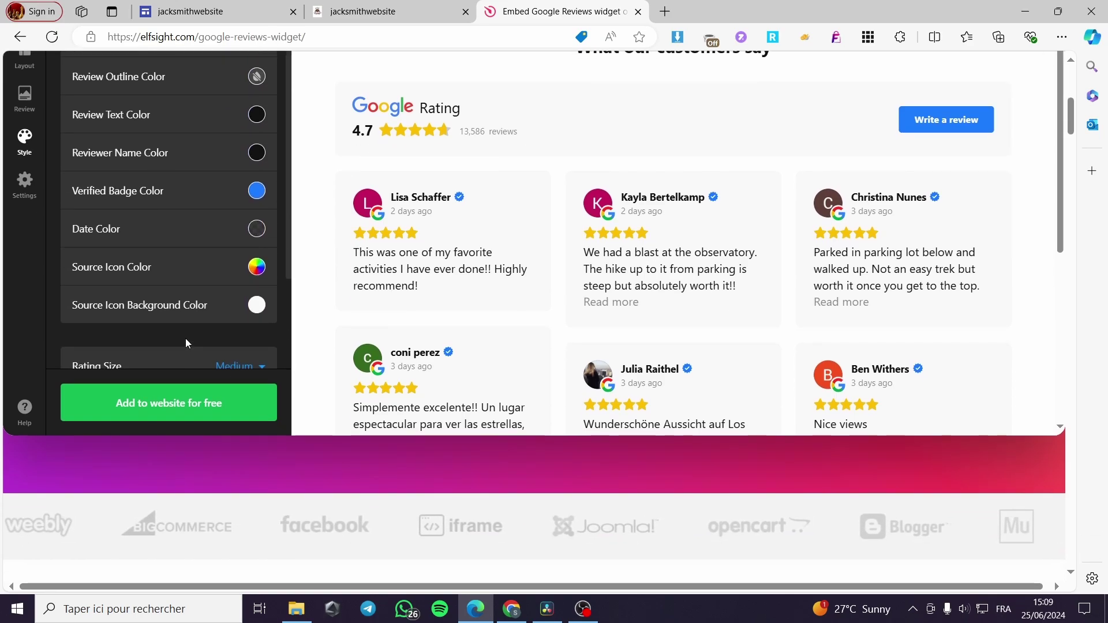
{"action": "scroll", "coordinate": [241, 298], "scroll_direction": "down", "scroll_amount": 3}
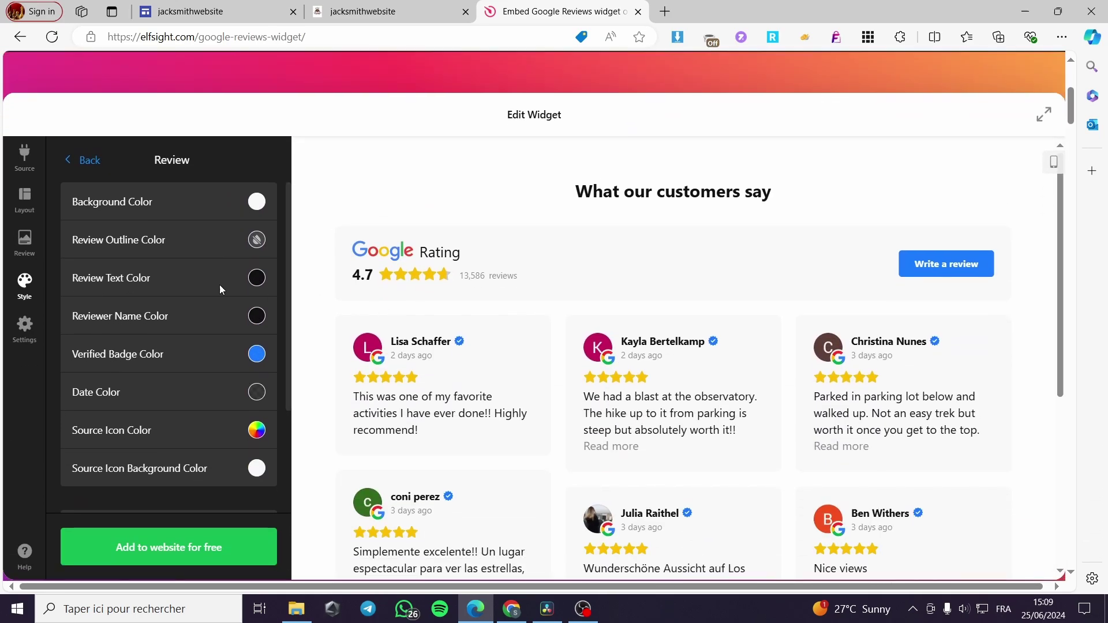
{"action": "left_click", "coordinate": [87, 159]}
{"action": "left_click", "coordinate": [35, 336]}
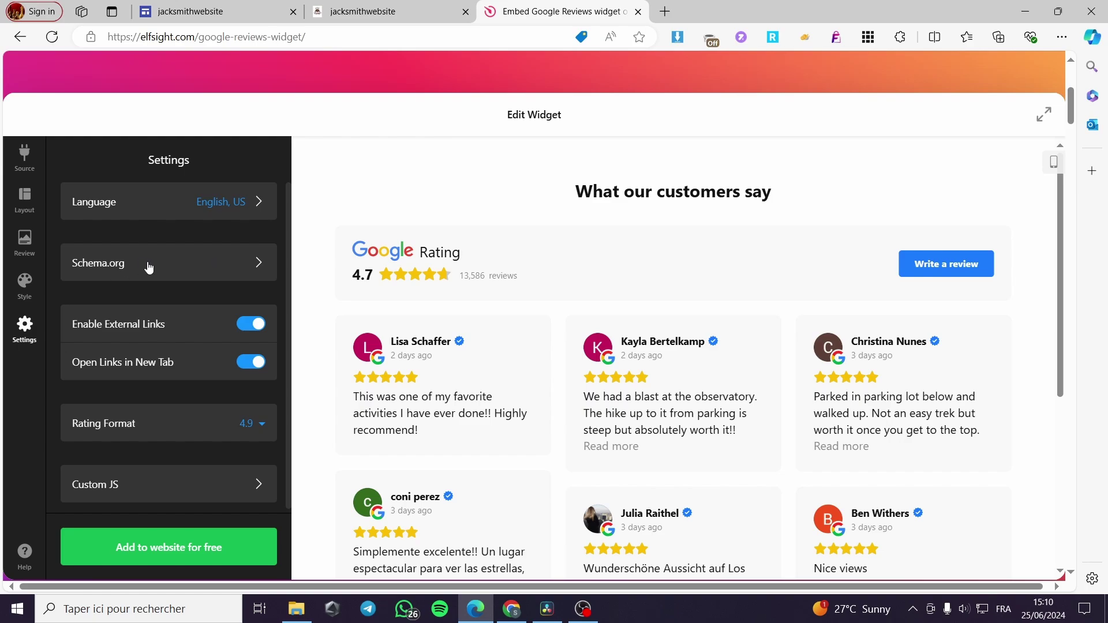
Check Schema.org markup, then toggle Open Links in New Tab on and back off
{"action": "left_click", "coordinate": [253, 260]}
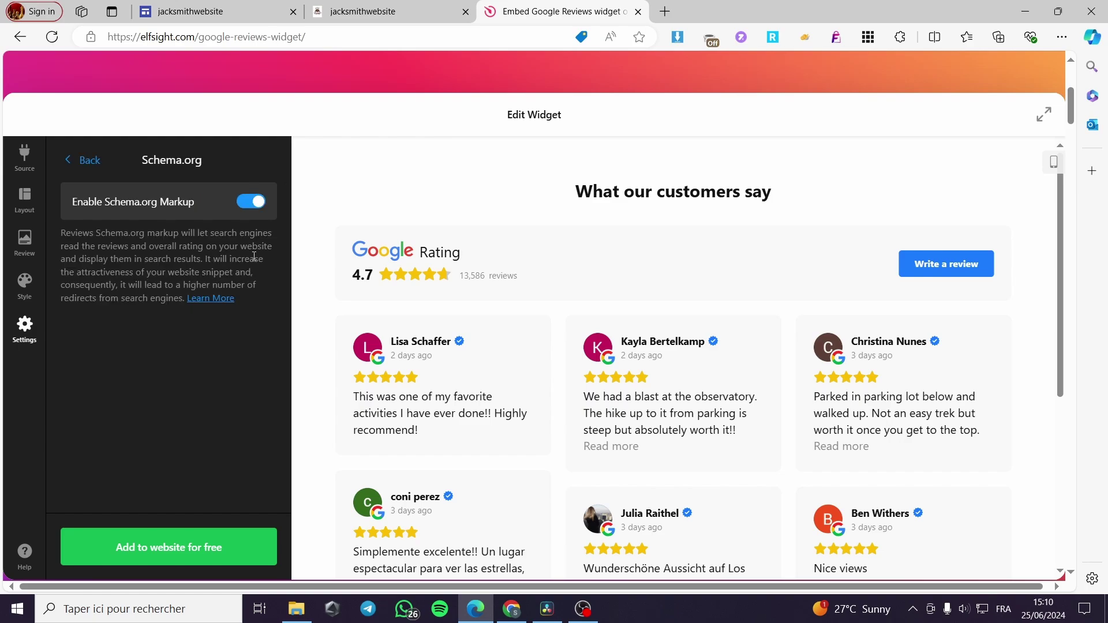
{"action": "left_click", "coordinate": [85, 162]}
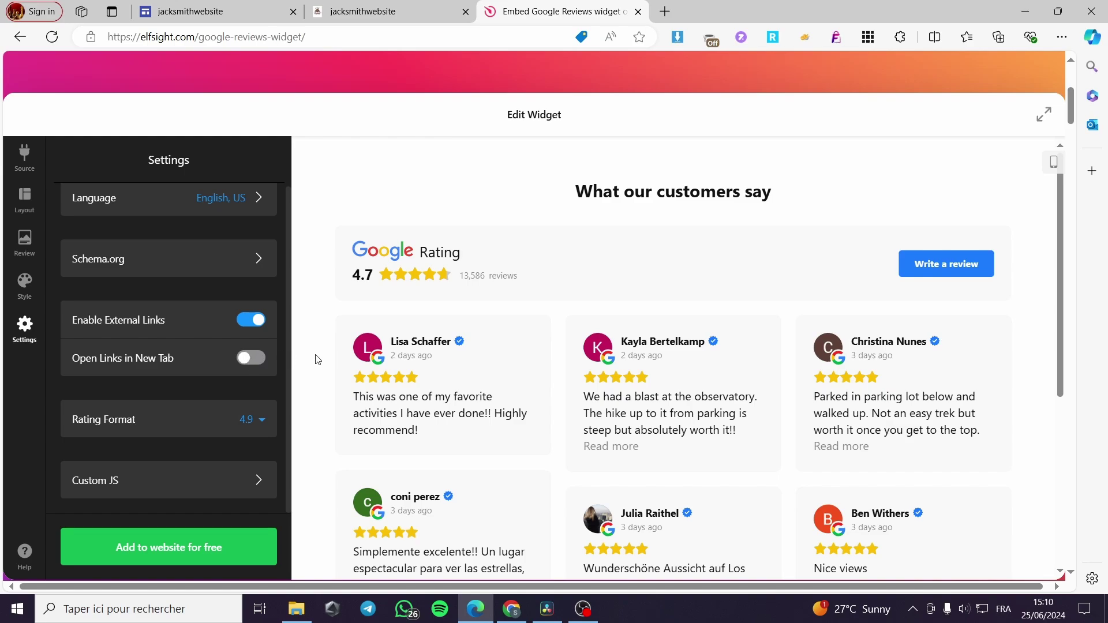
{"action": "left_click", "coordinate": [254, 358]}
{"action": "left_click", "coordinate": [254, 358]}
{"action": "scroll", "coordinate": [109, 358], "scroll_direction": "down", "scroll_amount": 3}
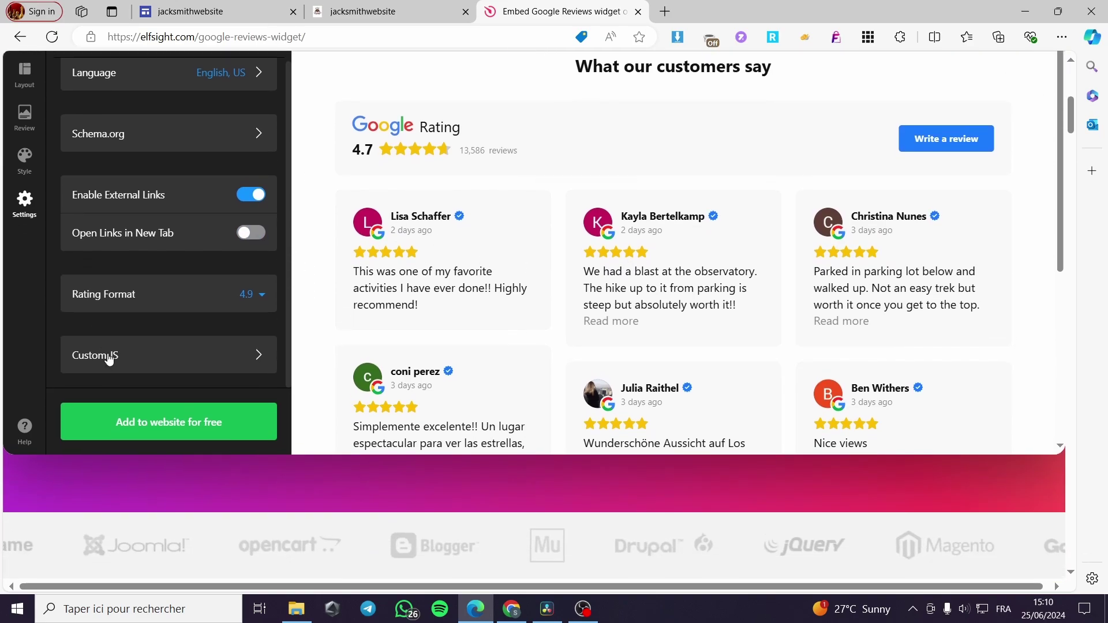
{"action": "scroll", "coordinate": [177, 360], "scroll_direction": "up", "scroll_amount": 3}
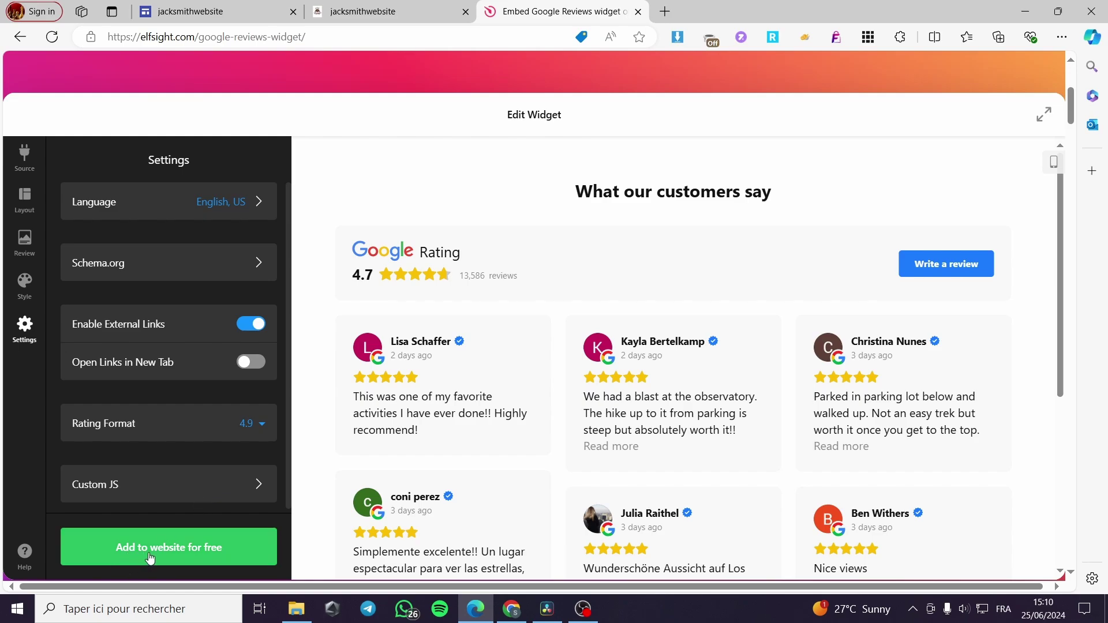
Save the Google Reviews widget with 'Add to website for free' so it opens in the dashboard editor
{"action": "left_click", "coordinate": [205, 551]}
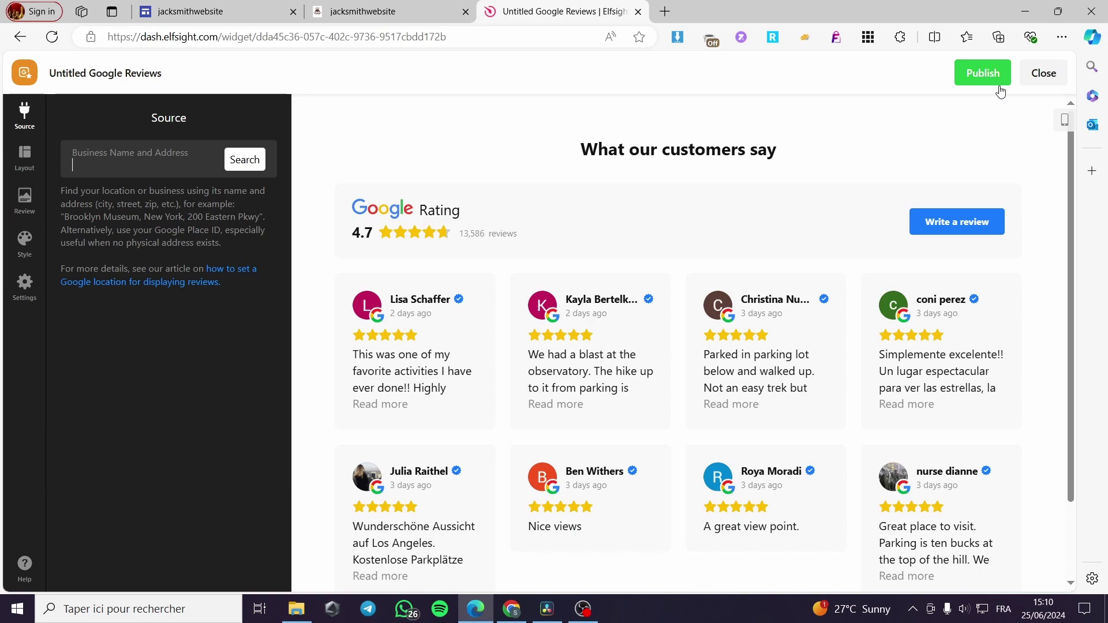
{"action": "scroll", "coordinate": [883, 267], "scroll_direction": "down", "scroll_amount": 2}
{"action": "scroll", "coordinate": [883, 267], "scroll_direction": "up", "scroll_amount": 2}
Publish the widget's changes and choose the Free plan for installing it
{"action": "left_click", "coordinate": [979, 85]}
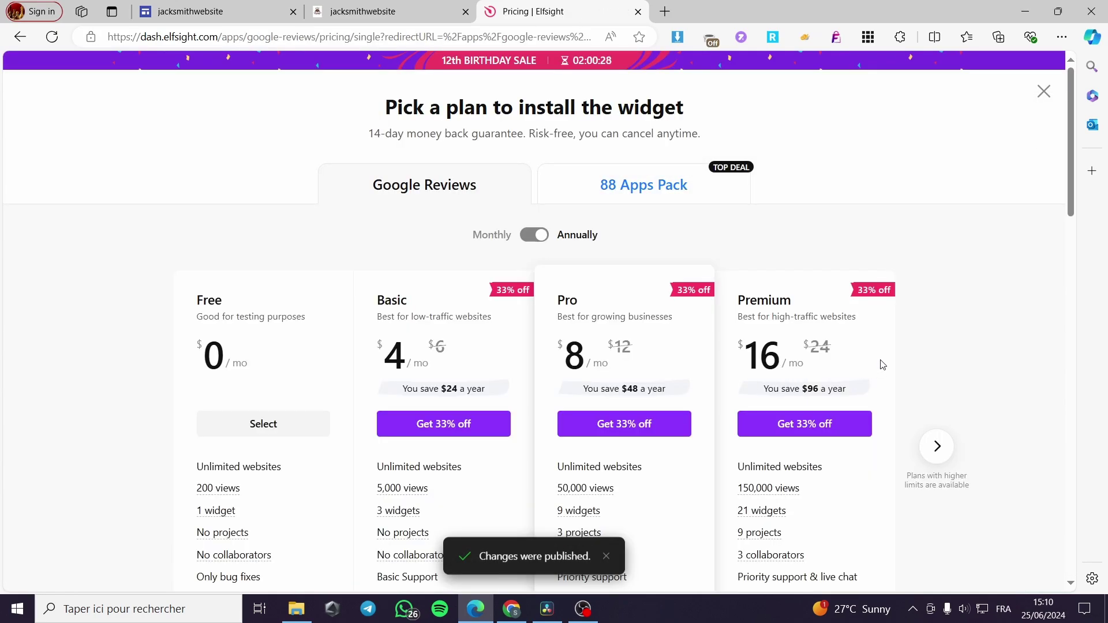
{"action": "scroll", "coordinate": [321, 277], "scroll_direction": "down", "scroll_amount": 4}
{"action": "left_click", "coordinate": [272, 213]}
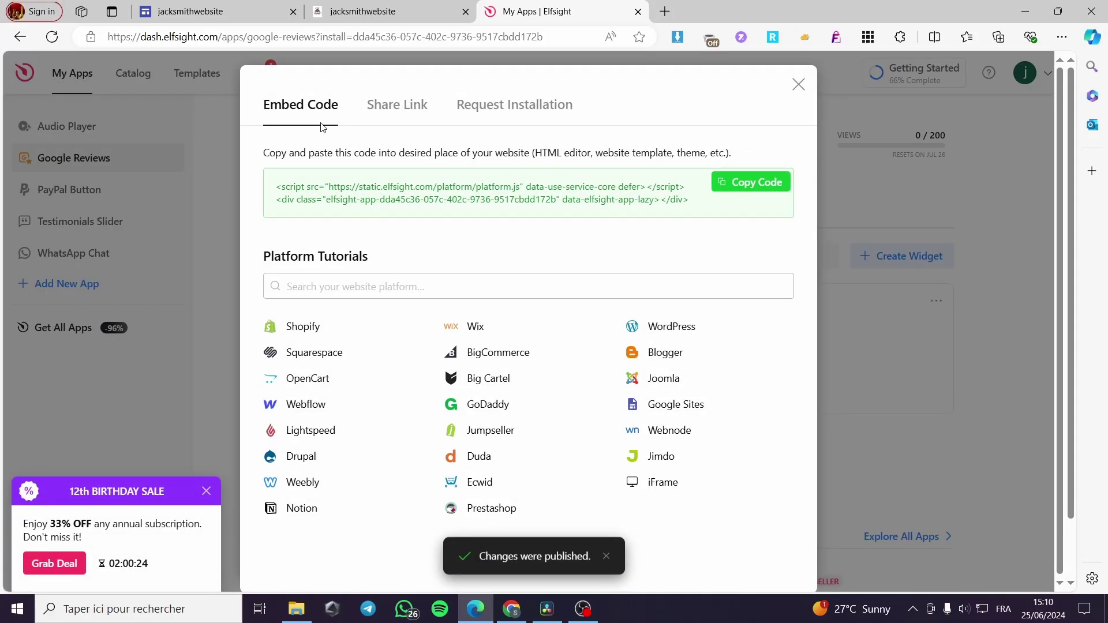
Review the Share Link and Request Installation tabs, then copy the widget's embed code
{"action": "left_click", "coordinate": [405, 107]}
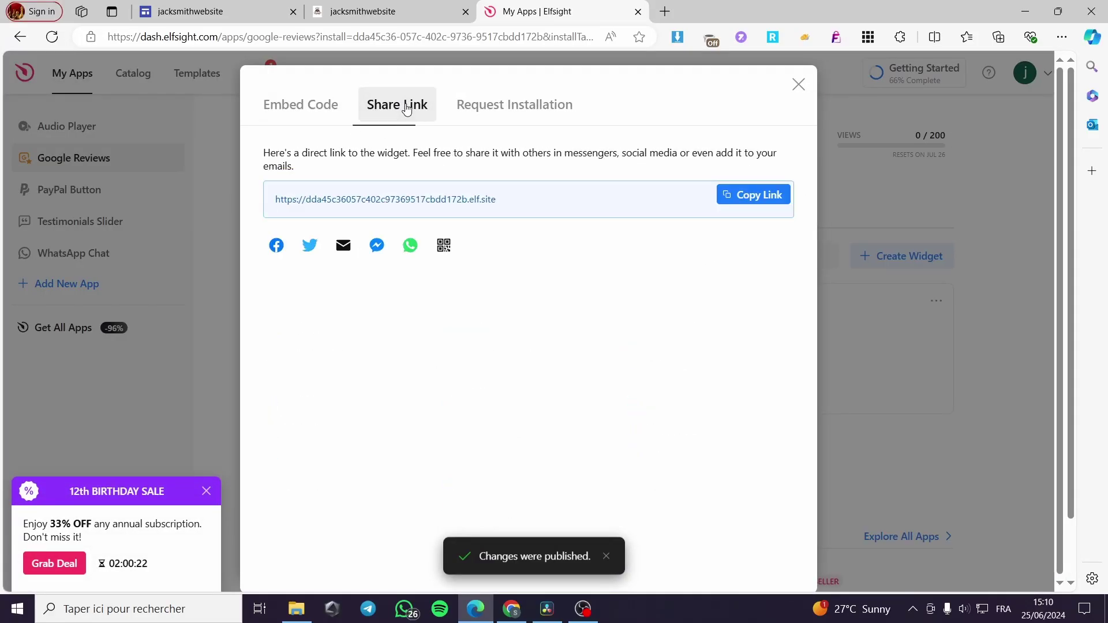
{"action": "left_click", "coordinate": [487, 109]}
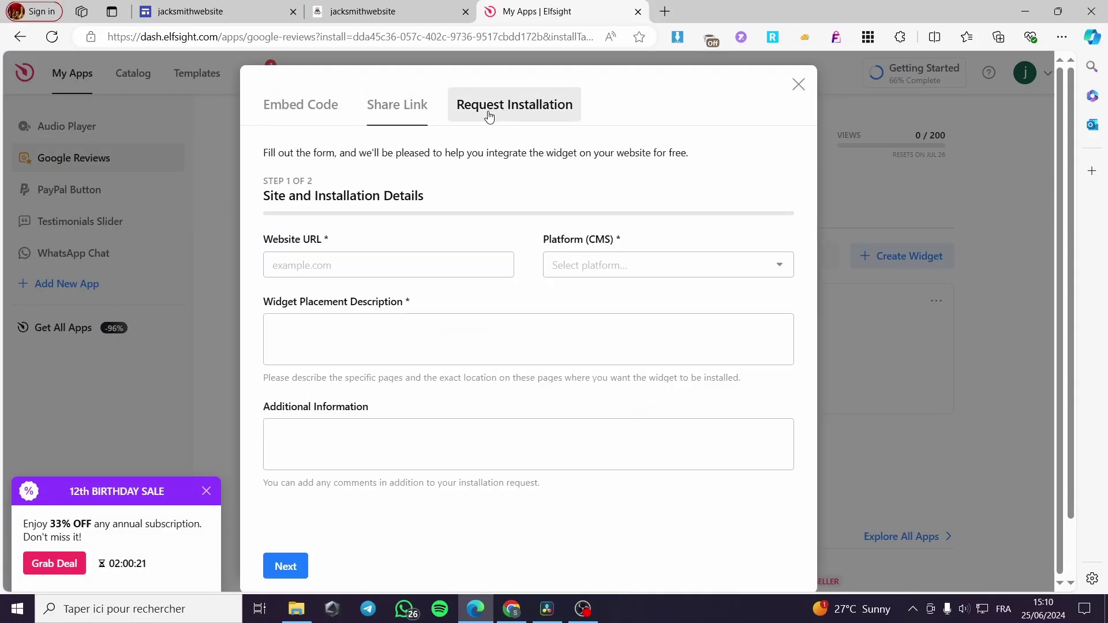
{"action": "left_click", "coordinate": [311, 108]}
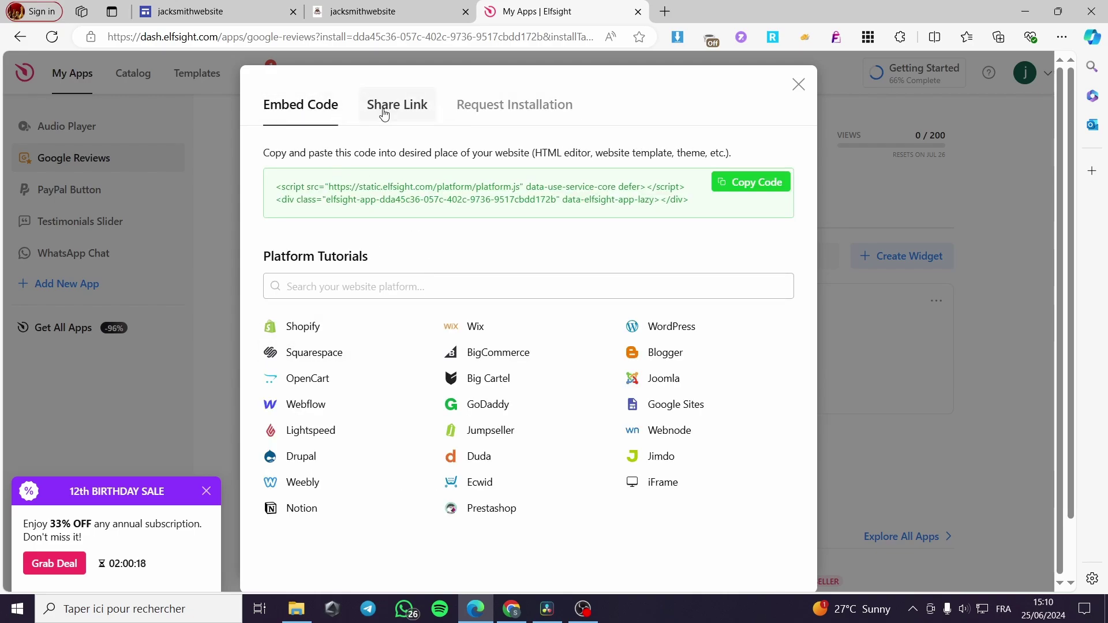
{"action": "left_click", "coordinate": [762, 183]}
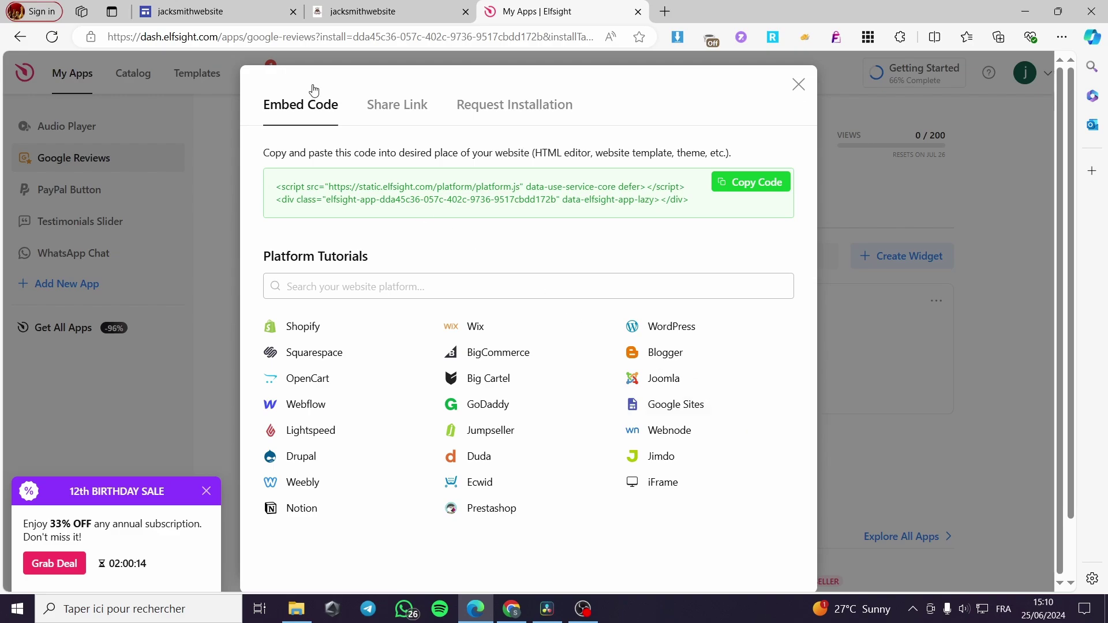
{"action": "left_click", "coordinate": [199, 7]}
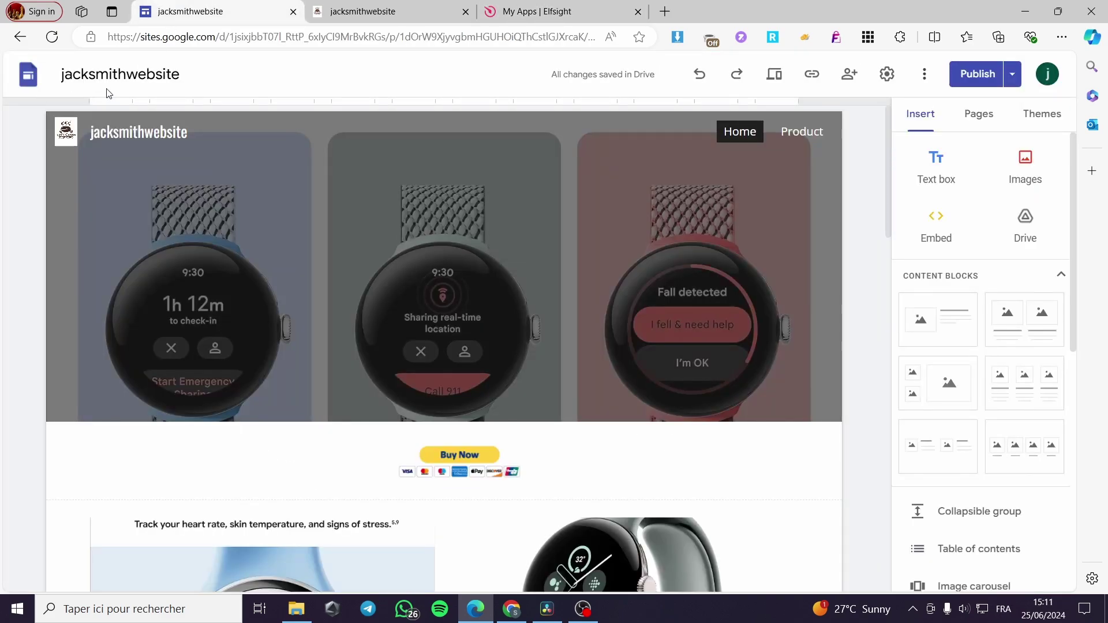
Scroll to the empty text box below the models and bring up the Embed from the web dialog
{"action": "scroll", "coordinate": [392, 305], "scroll_direction": "down", "scroll_amount": 5}
{"action": "scroll", "coordinate": [409, 302], "scroll_direction": "down", "scroll_amount": 3}
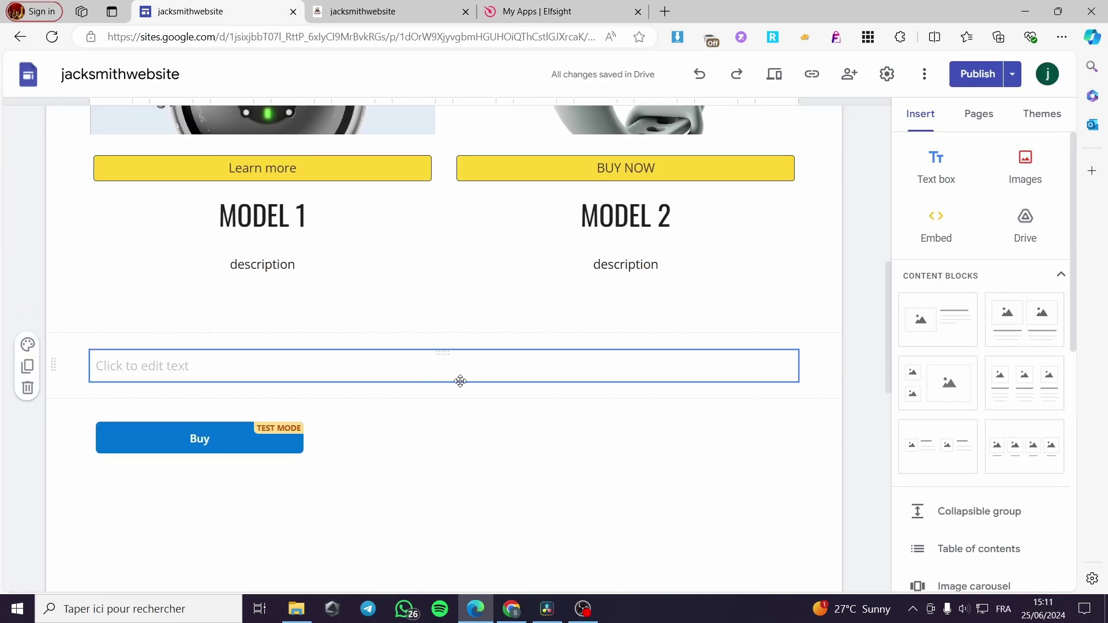
{"action": "left_click", "coordinate": [365, 373]}
{"action": "left_click", "coordinate": [831, 361]}
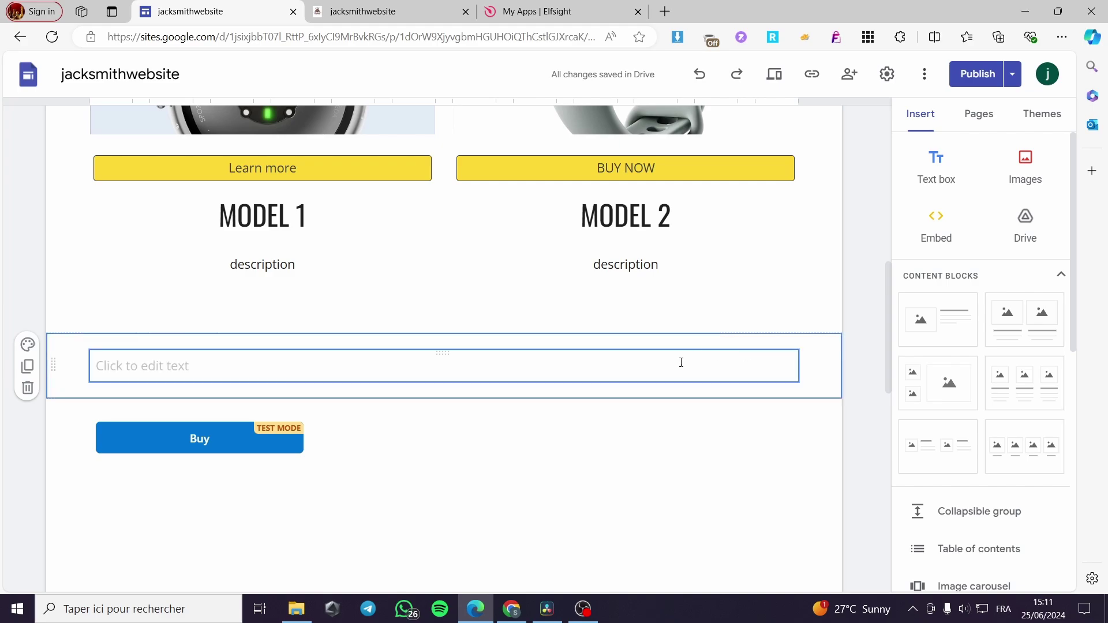
{"action": "left_click", "coordinate": [951, 228]}
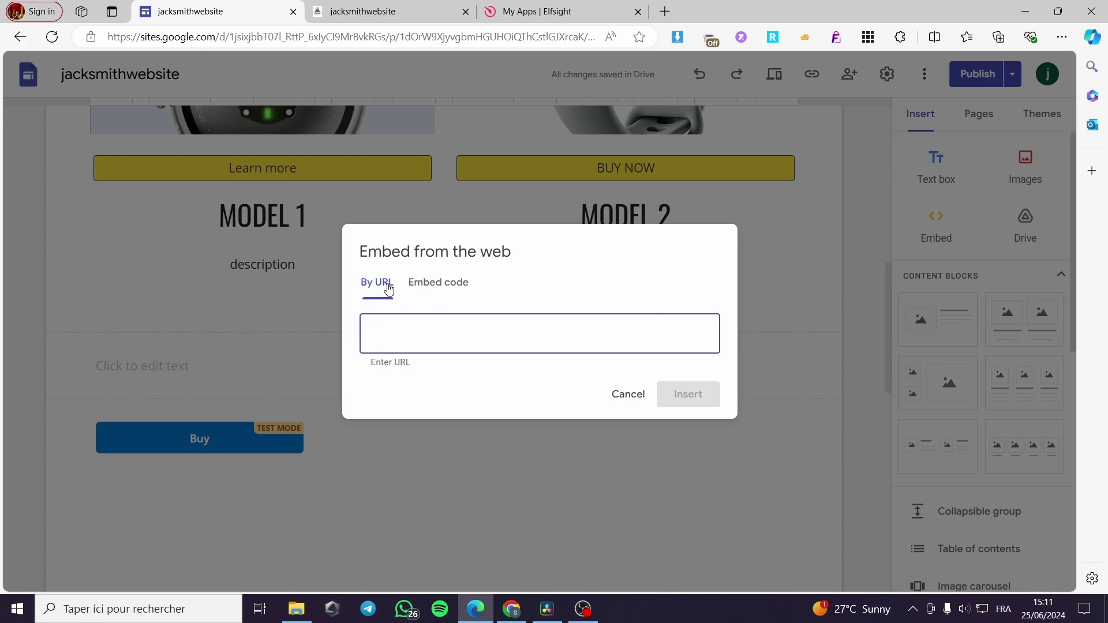
Paste the Elfsight embed code in the Embed code tab and insert the reviews widget
{"action": "left_click", "coordinate": [447, 288]}
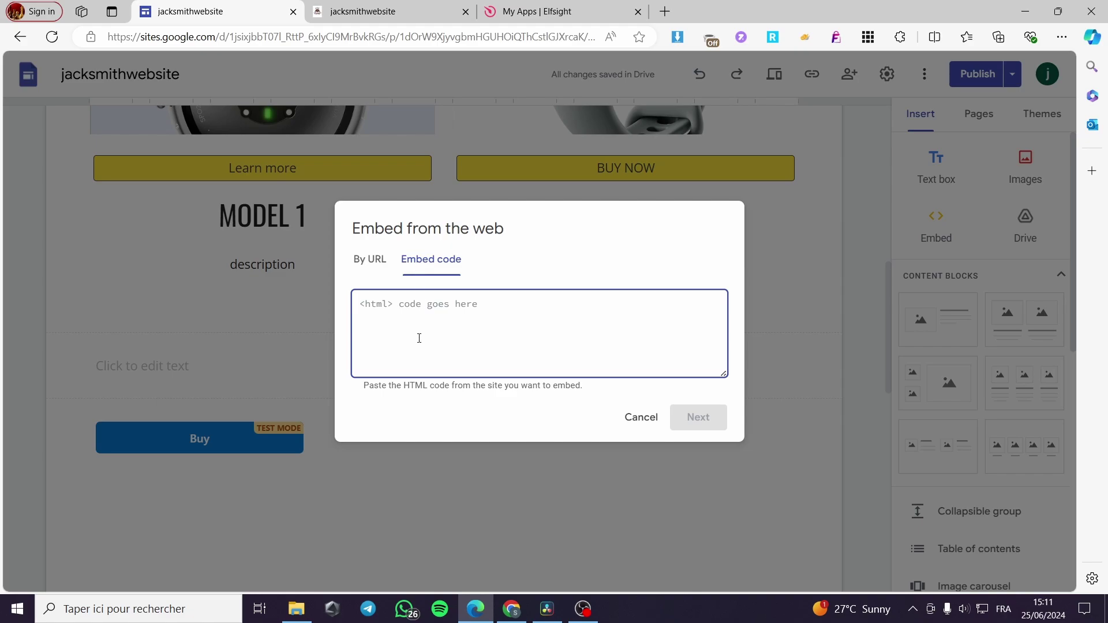
{"action": "key", "text": "ctrl+v"}
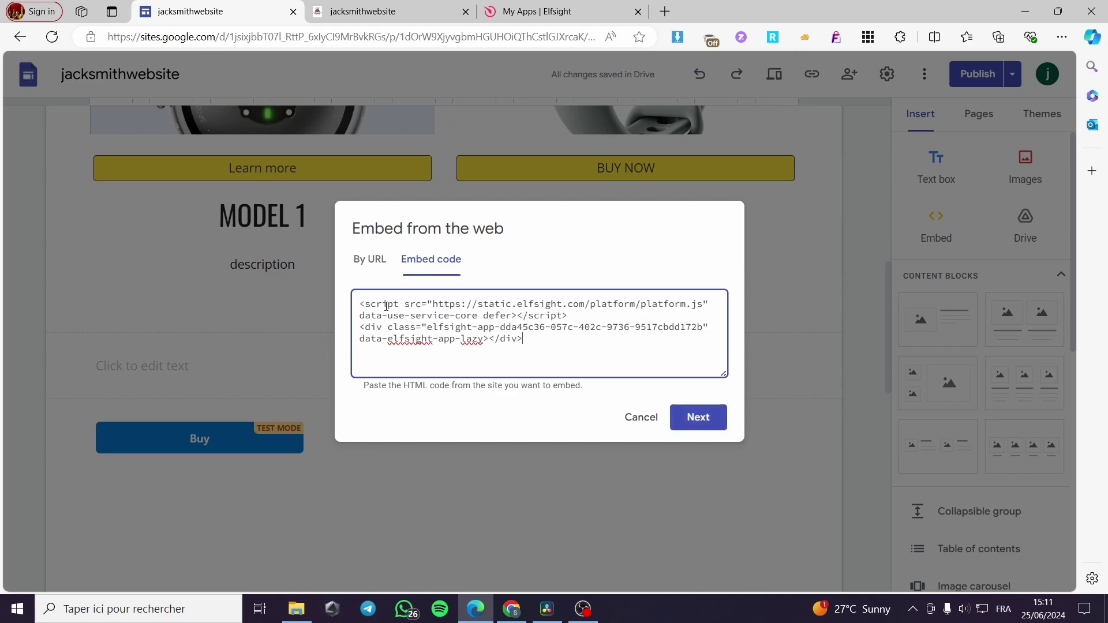
{"action": "left_click", "coordinate": [524, 17]}
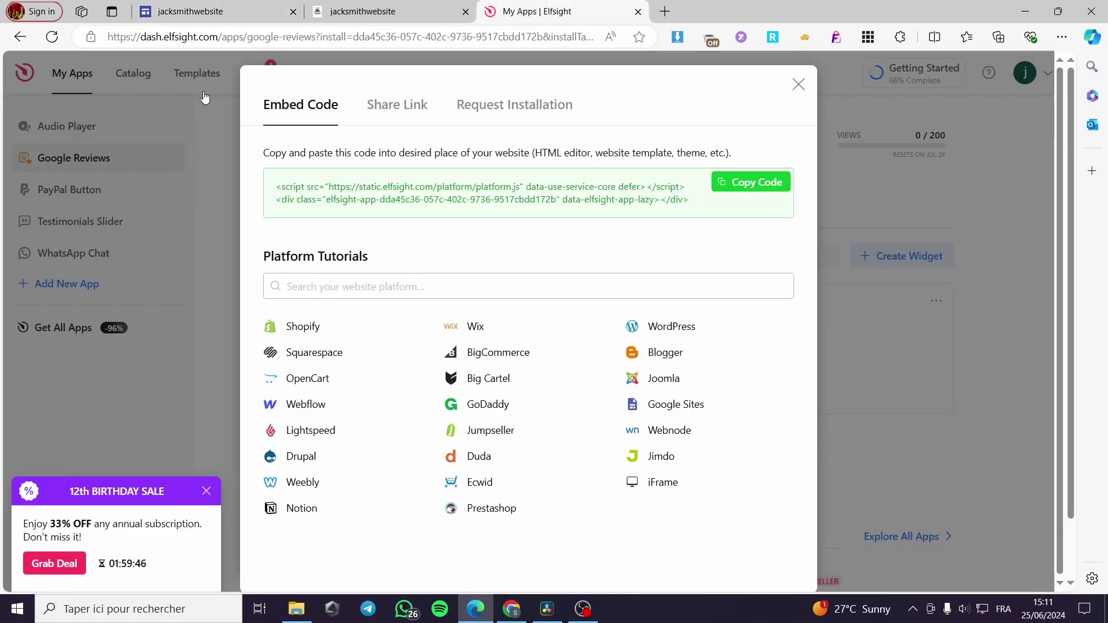
{"action": "left_click", "coordinate": [187, 10]}
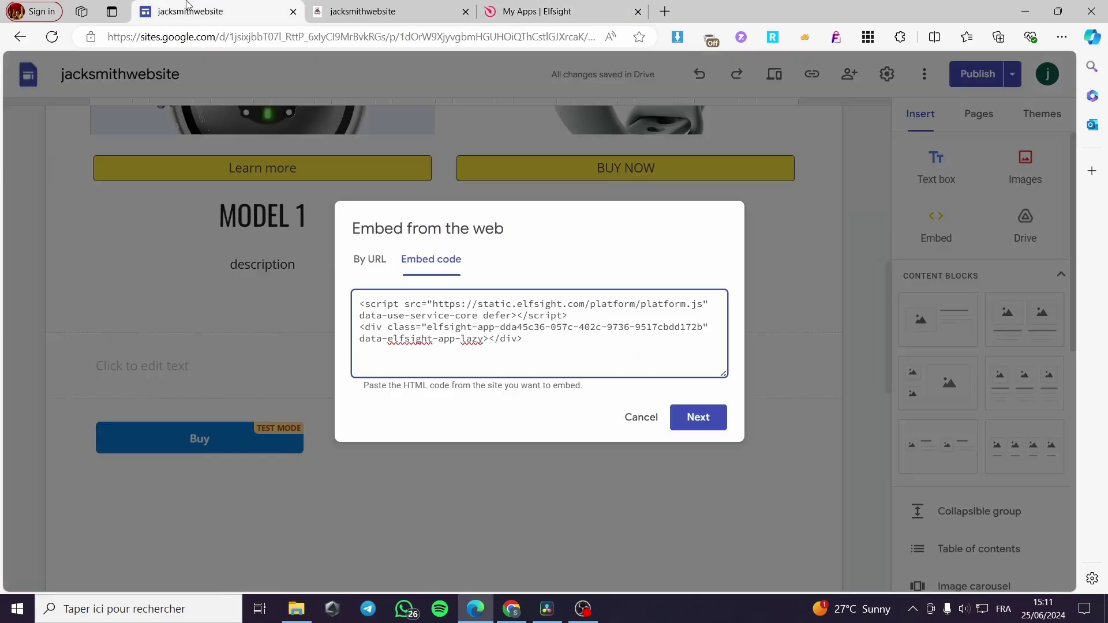
{"action": "left_click", "coordinate": [698, 417]}
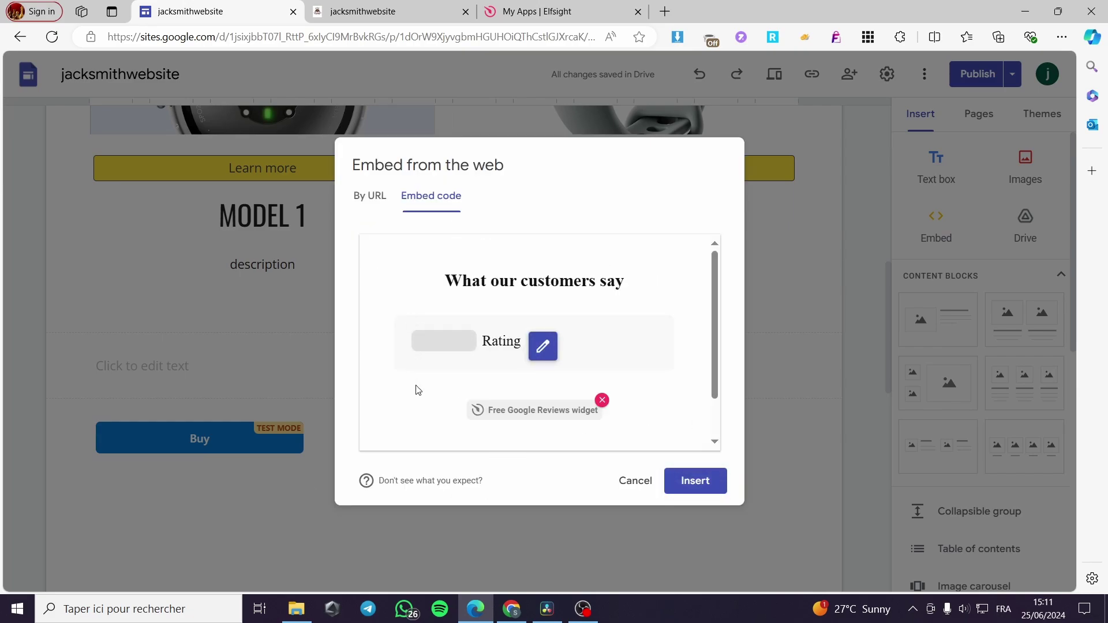
{"action": "left_click", "coordinate": [713, 487]}
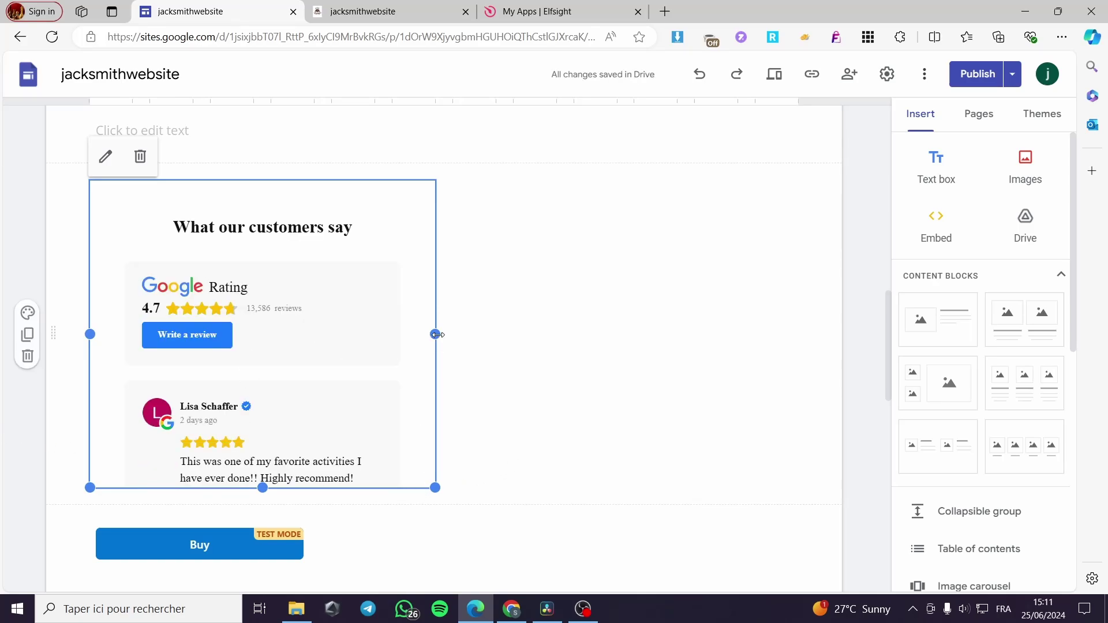
Widen the reviews embed to full page width and begin stretching it taller
{"action": "left_click_drag", "start_coordinate": [437, 334], "coordinate": [825, 344]}
{"action": "left_click_drag", "start_coordinate": [447, 488], "coordinate": [457, 583]}
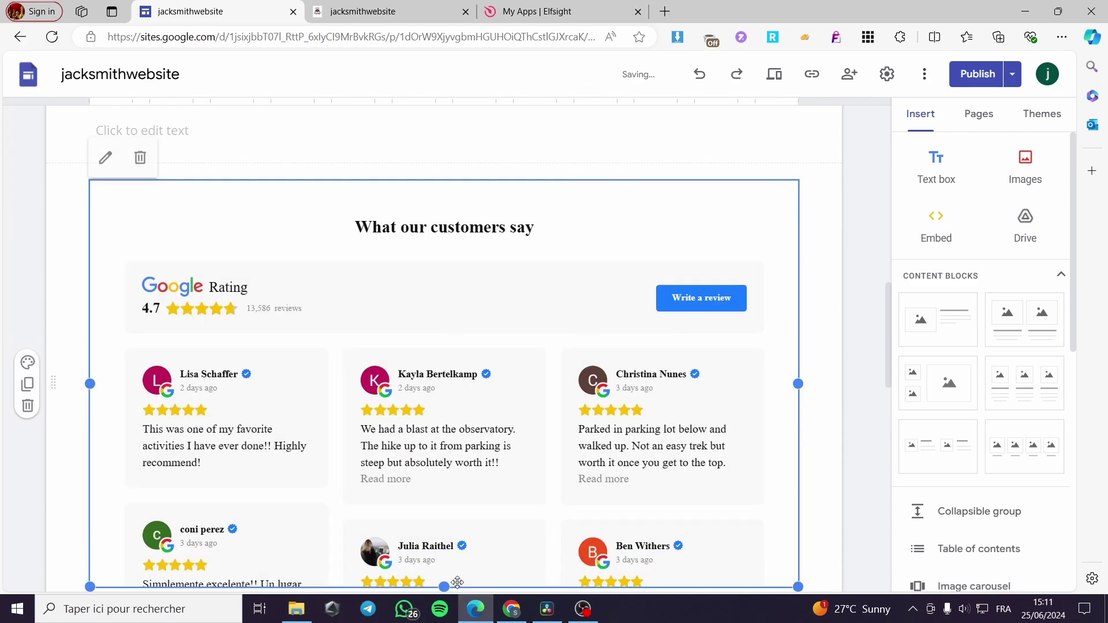
{"action": "scroll", "coordinate": [458, 577], "scroll_direction": "down", "scroll_amount": 4}
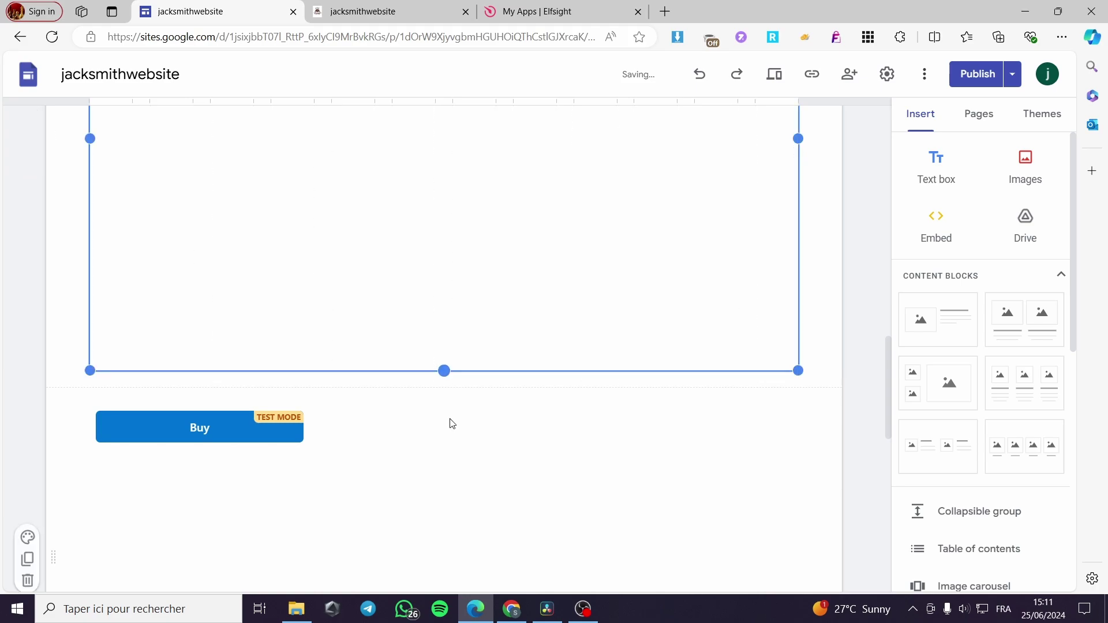
{"action": "scroll", "coordinate": [413, 338], "scroll_direction": "up", "scroll_amount": 8}
{"action": "scroll", "coordinate": [535, 376], "scroll_direction": "down", "scroll_amount": 6}
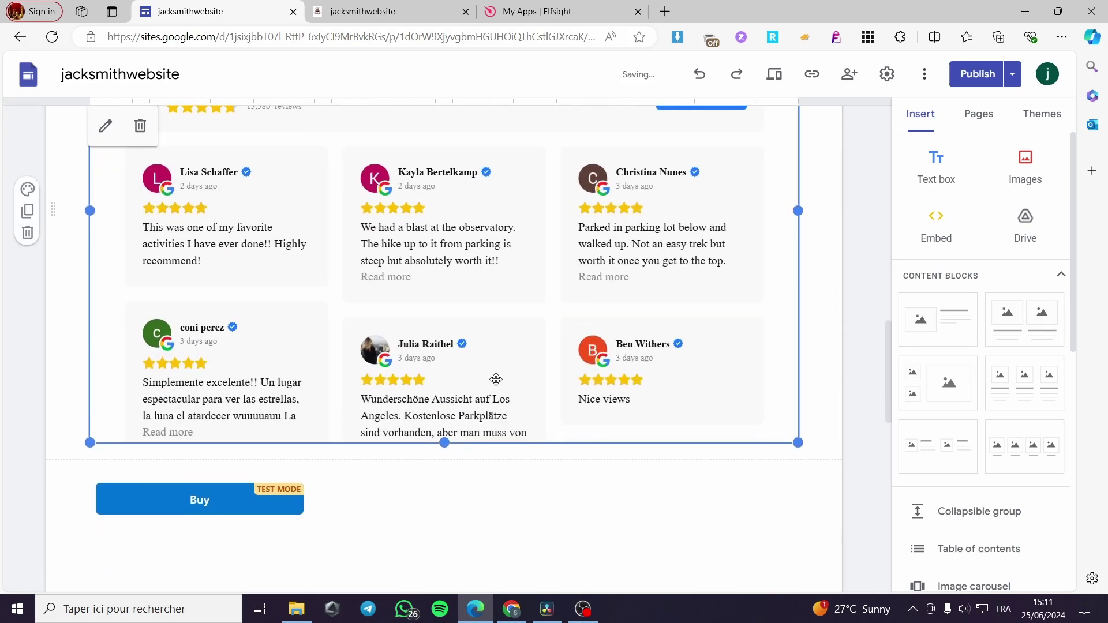
{"action": "scroll", "coordinate": [470, 375], "scroll_direction": "down", "scroll_amount": 2}
Lengthen the embed until every review down to Load More shows, then deselect it
{"action": "left_click_drag", "start_coordinate": [444, 373], "coordinate": [464, 598]}
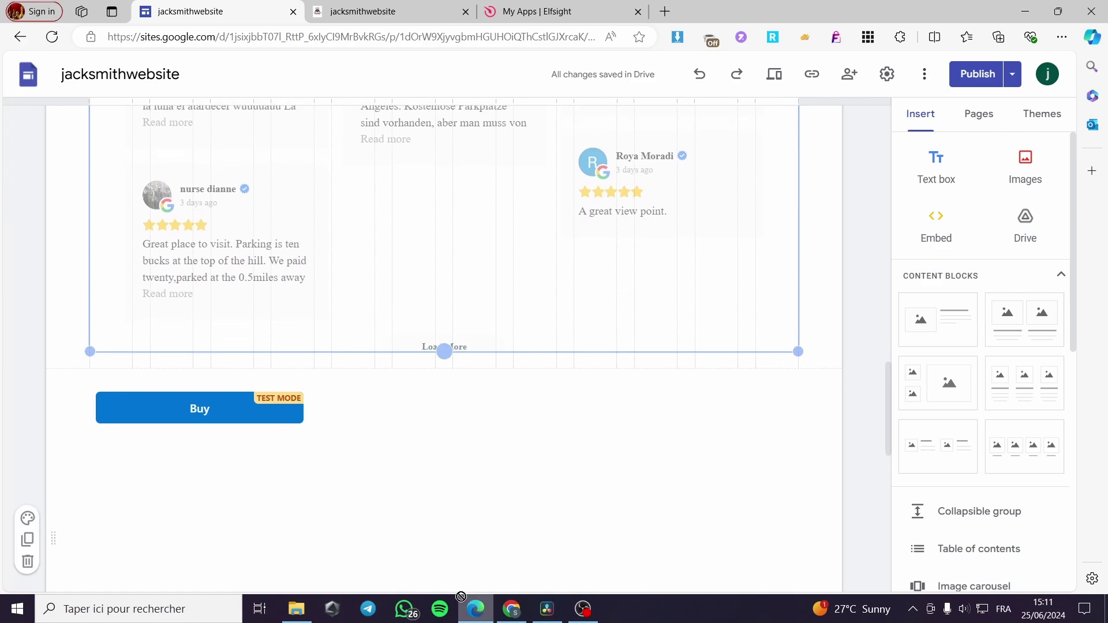
{"action": "left_click_drag", "start_coordinate": [444, 363], "coordinate": [442, 376]}
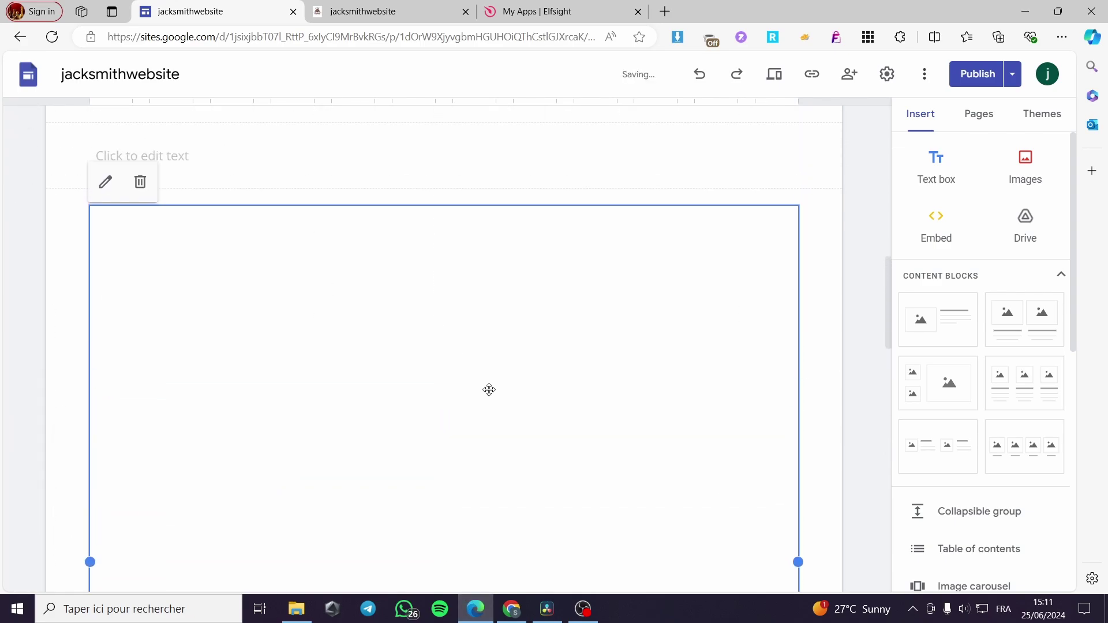
{"action": "scroll", "coordinate": [679, 425], "scroll_direction": "down", "scroll_amount": 12}
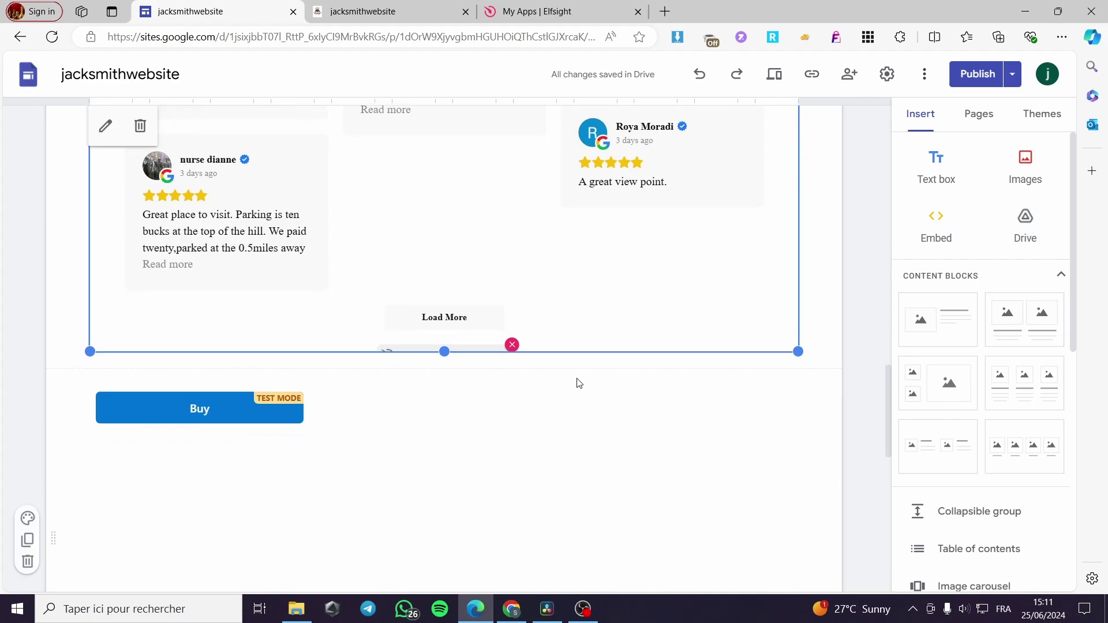
{"action": "mouse_move", "coordinate": [445, 208]}
{"action": "left_mouse_down"}
{"action": "mouse_move", "coordinate": [452, 242]}
{"action": "mouse_move", "coordinate": [452, 209]}
{"action": "mouse_move", "coordinate": [466, 206]}
{"action": "left_mouse_up"}
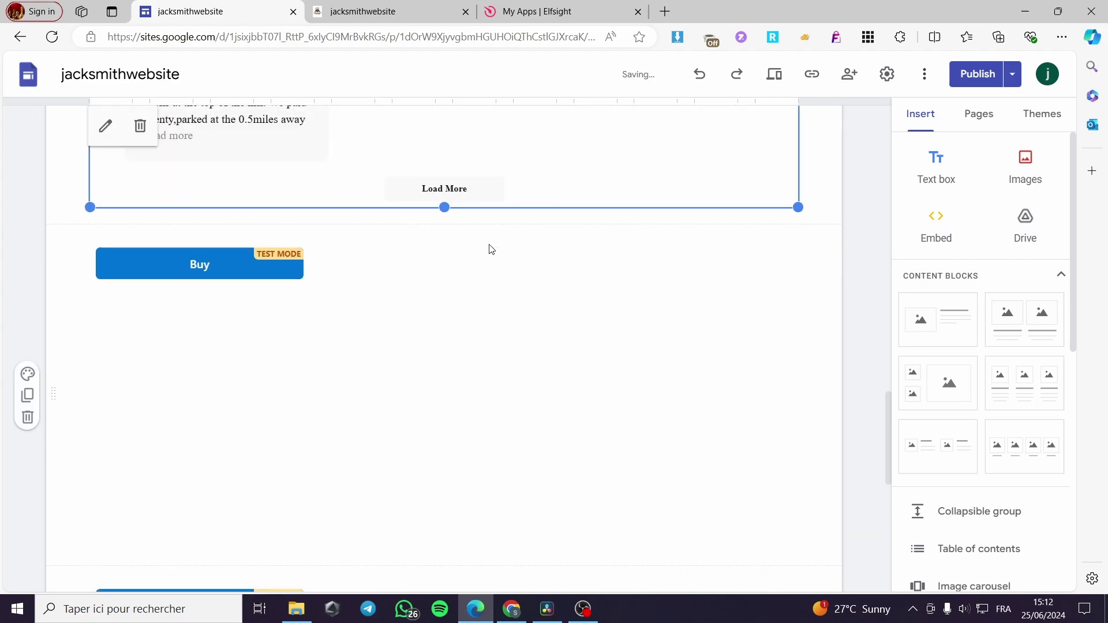
{"action": "left_click", "coordinate": [864, 370]}
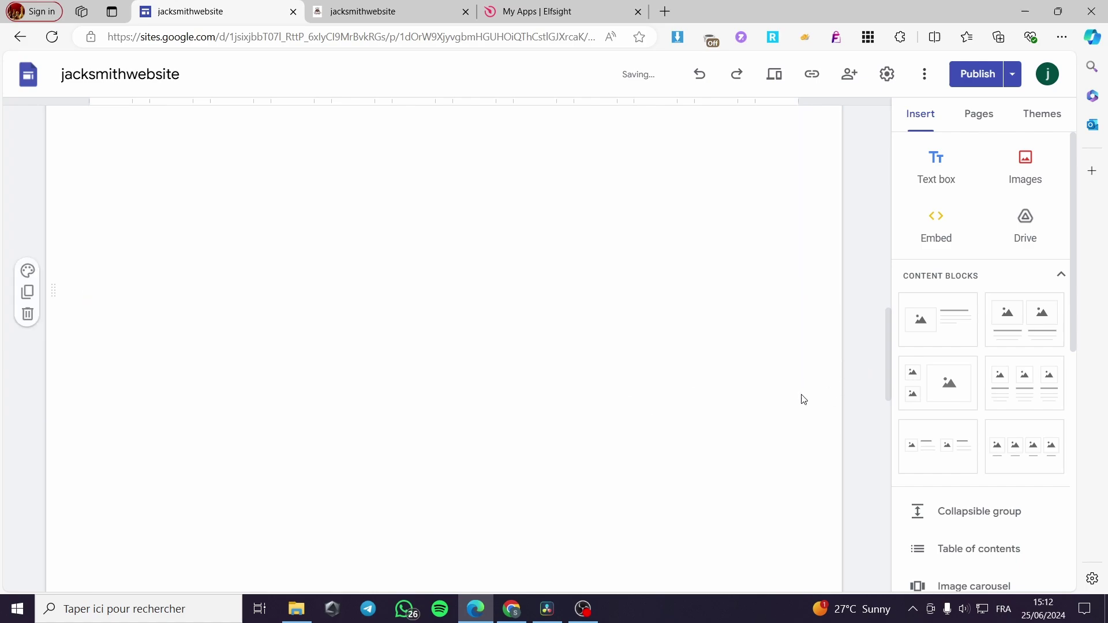
Publish the jacksmithwebsite site after reviewing changes and view the live home page
{"action": "left_click", "coordinate": [981, 81]}
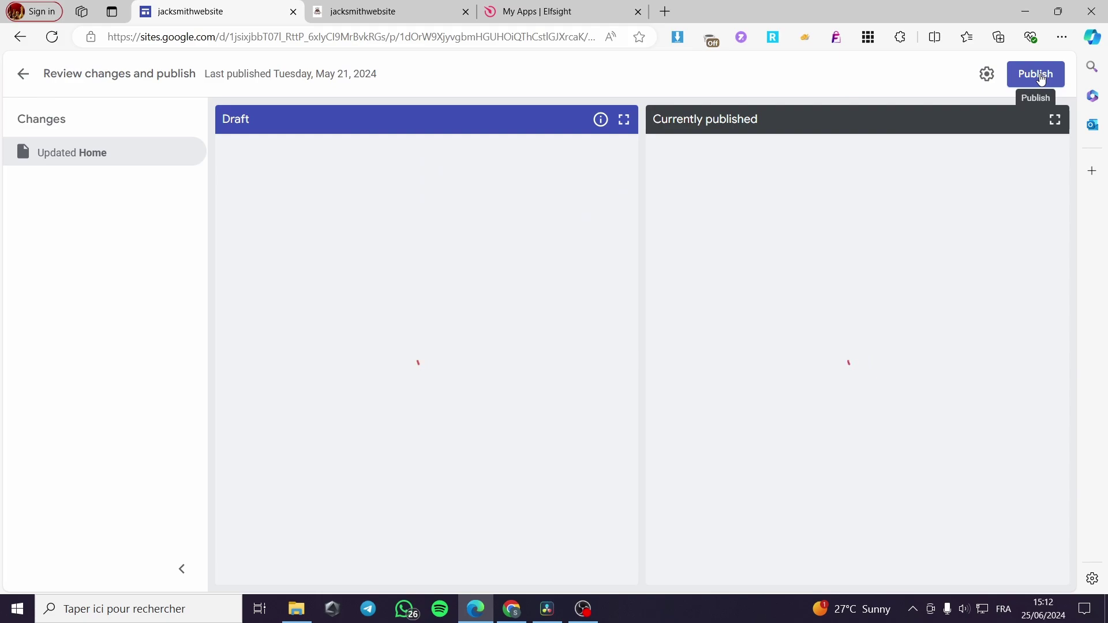
{"action": "left_click", "coordinate": [1041, 79]}
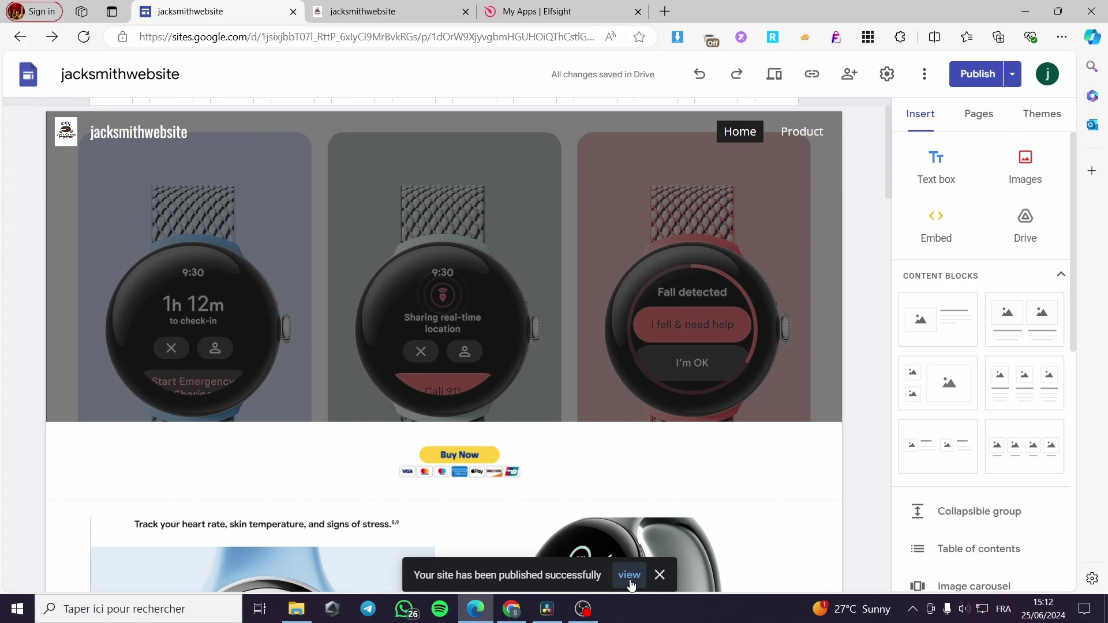
{"action": "left_click", "coordinate": [629, 575]}
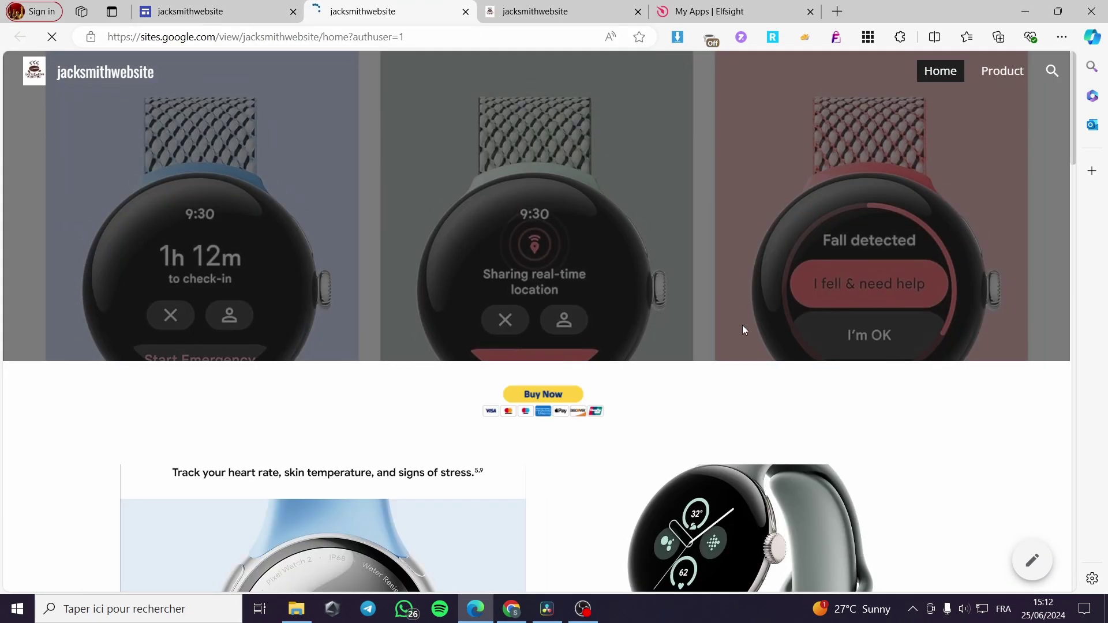
{"action": "scroll", "coordinate": [743, 329], "scroll_direction": "down", "scroll_amount": 12}
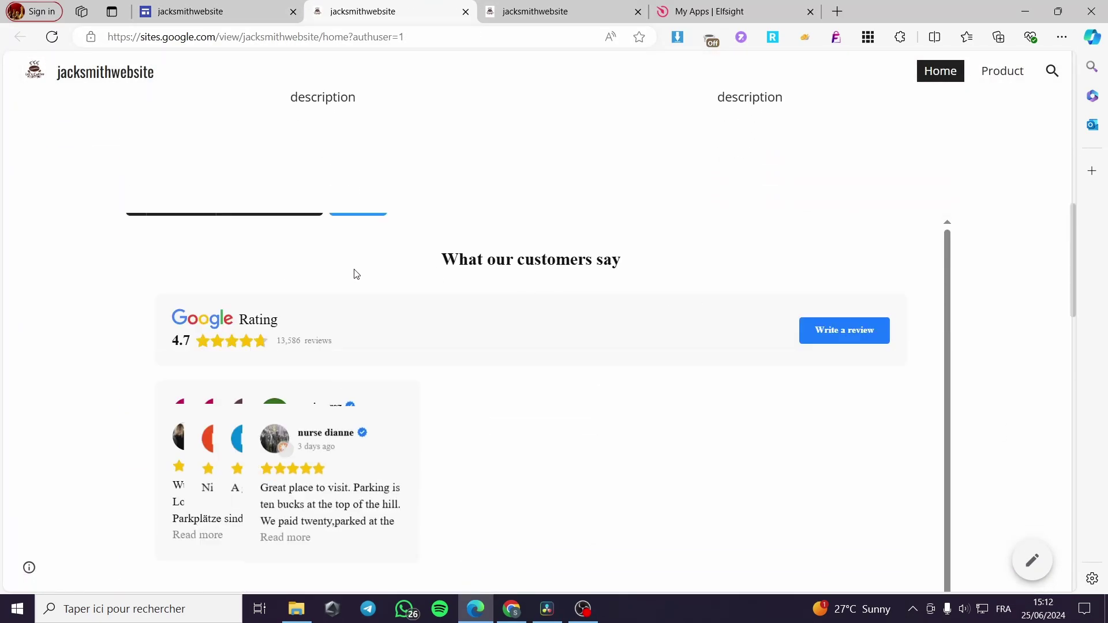
{"action": "scroll", "coordinate": [329, 292], "scroll_direction": "up", "scroll_amount": 2}
{"action": "scroll", "coordinate": [444, 259], "scroll_direction": "down", "scroll_amount": 2}
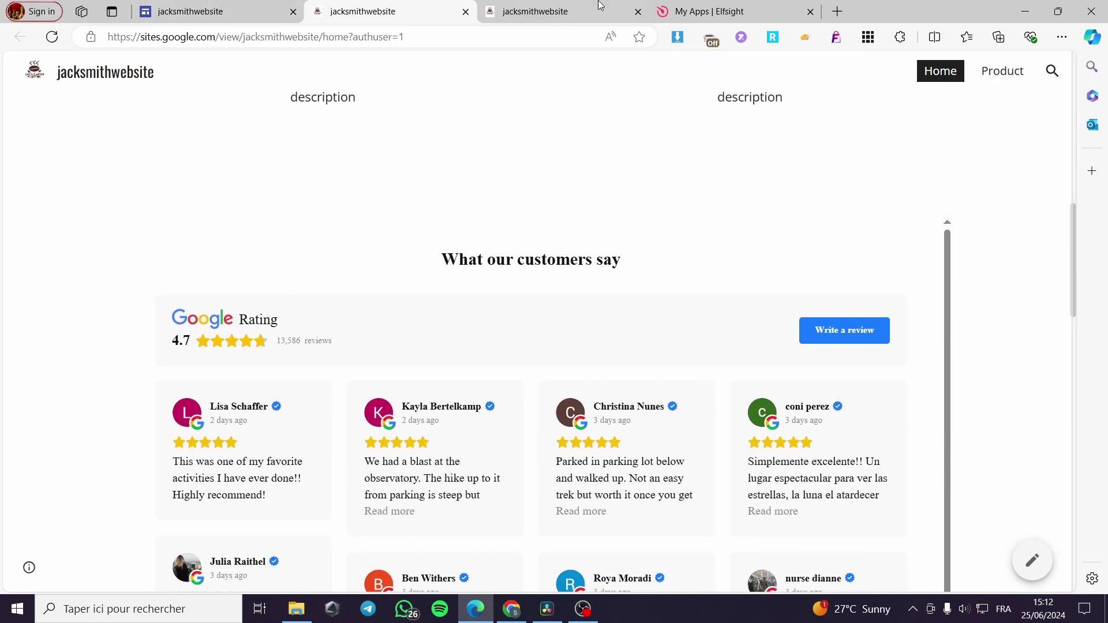
{"action": "key", "text": "ctrl+shift+Tab"}
{"action": "scroll", "coordinate": [488, 388], "scroll_direction": "down", "scroll_amount": 10}
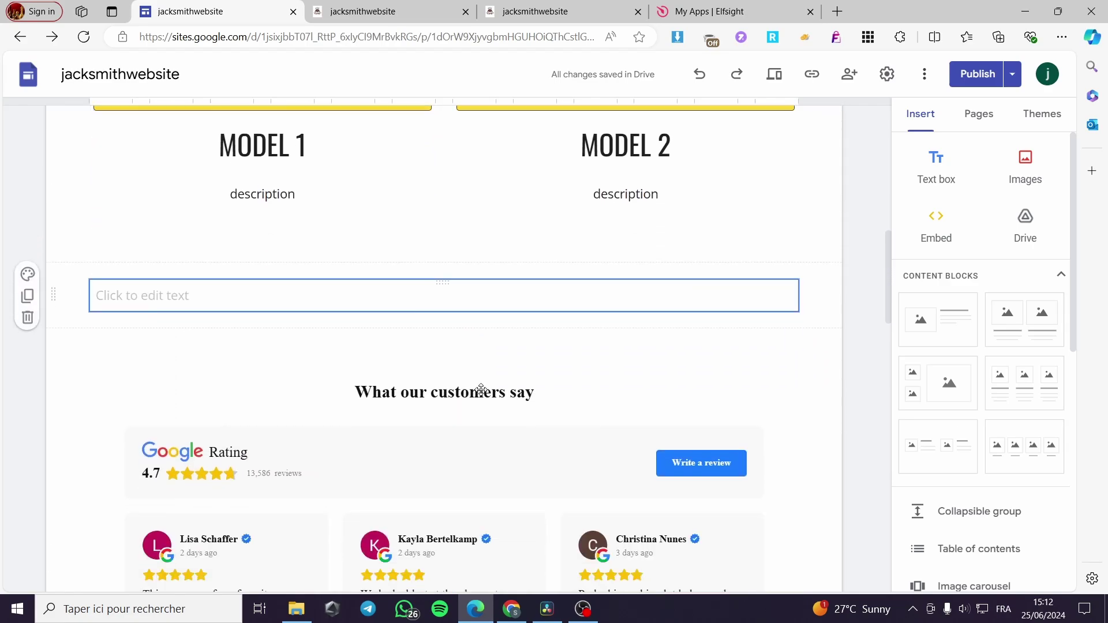
{"action": "scroll", "coordinate": [481, 391], "scroll_direction": "down", "scroll_amount": 2}
{"action": "left_click", "coordinate": [461, 203]}
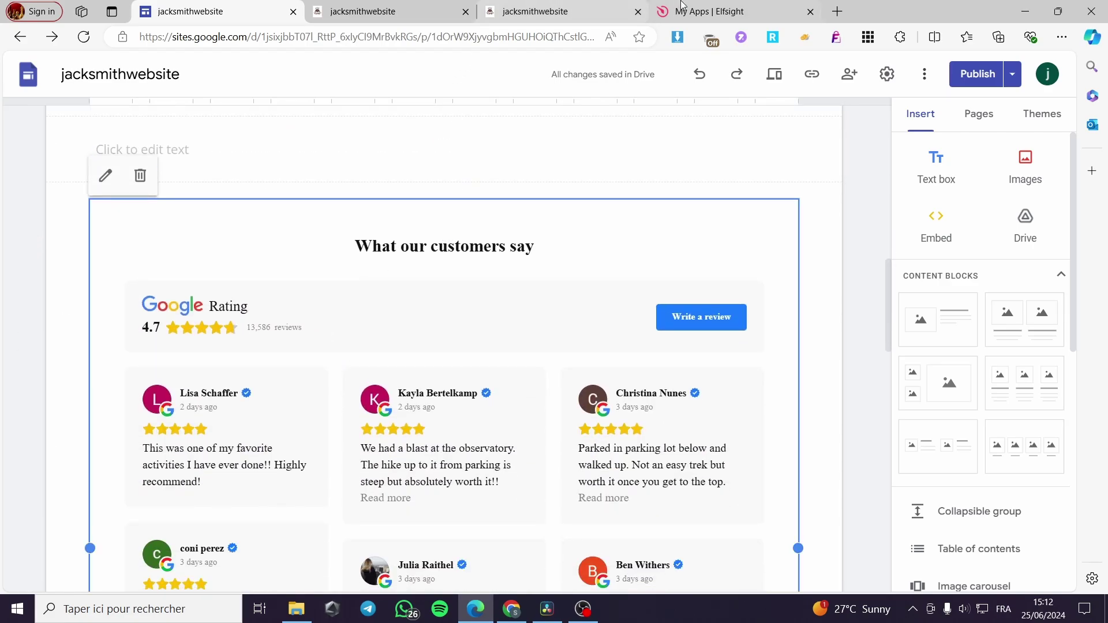
{"action": "left_click", "coordinate": [546, 5]}
{"action": "scroll", "coordinate": [539, 404], "scroll_direction": "down", "scroll_amount": 10}
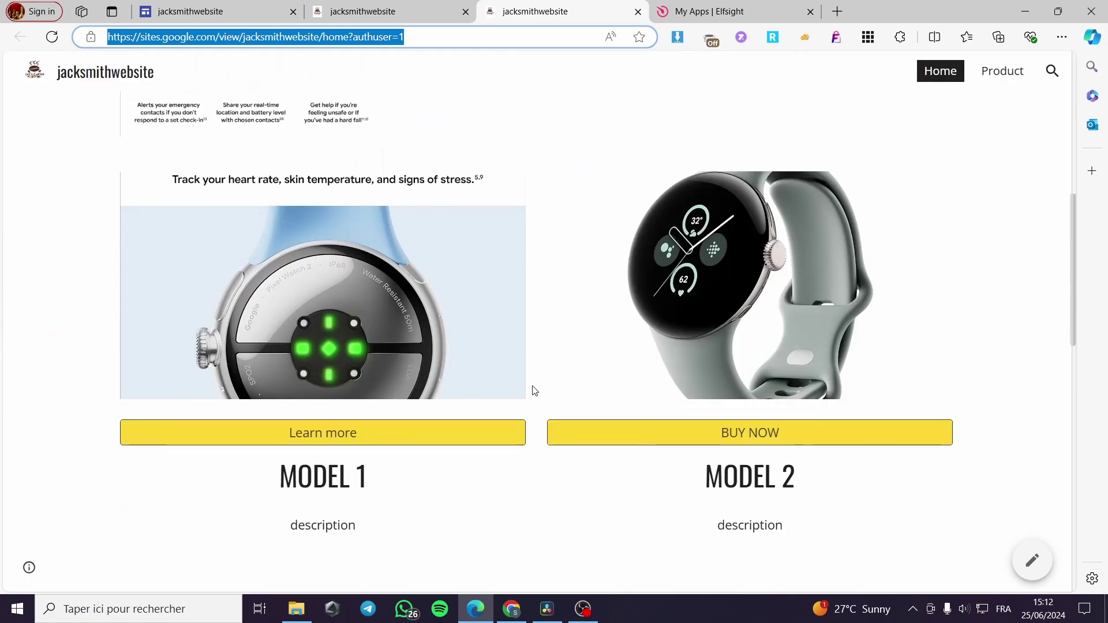
{"action": "key", "text": "ctrl+shift+Tab"}
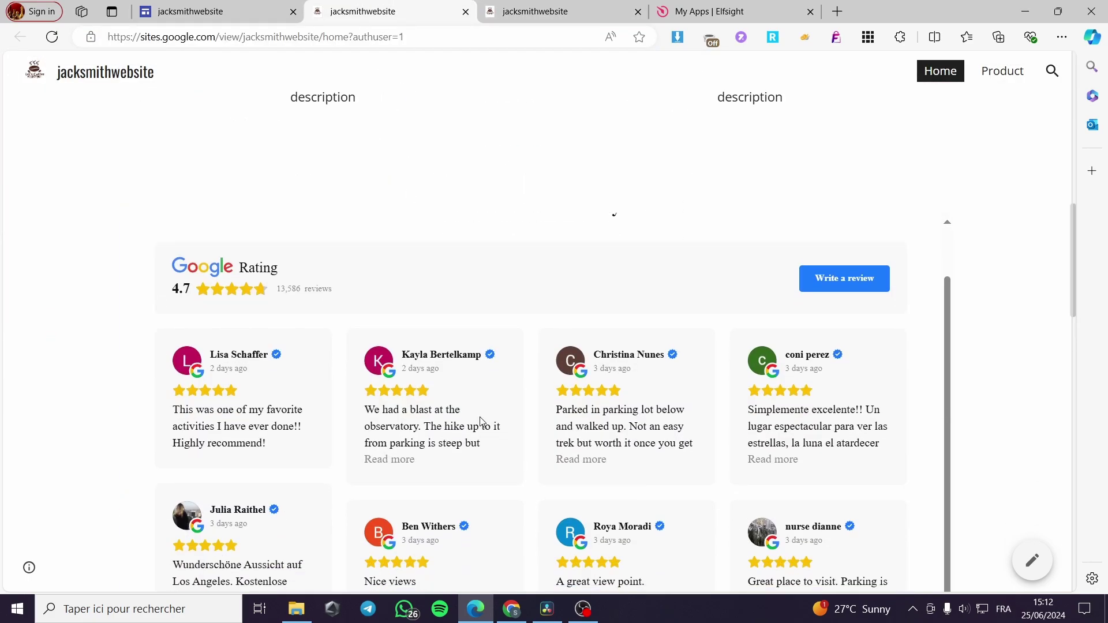
{"action": "left_click", "coordinate": [844, 279]}
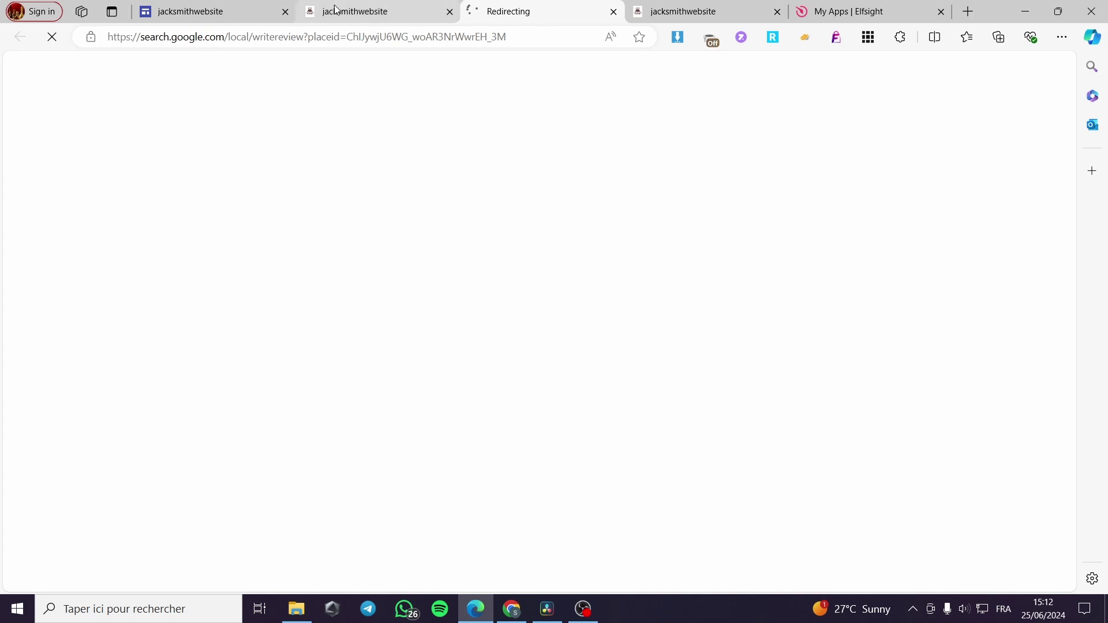
{"action": "key", "text": "ctrl+w"}
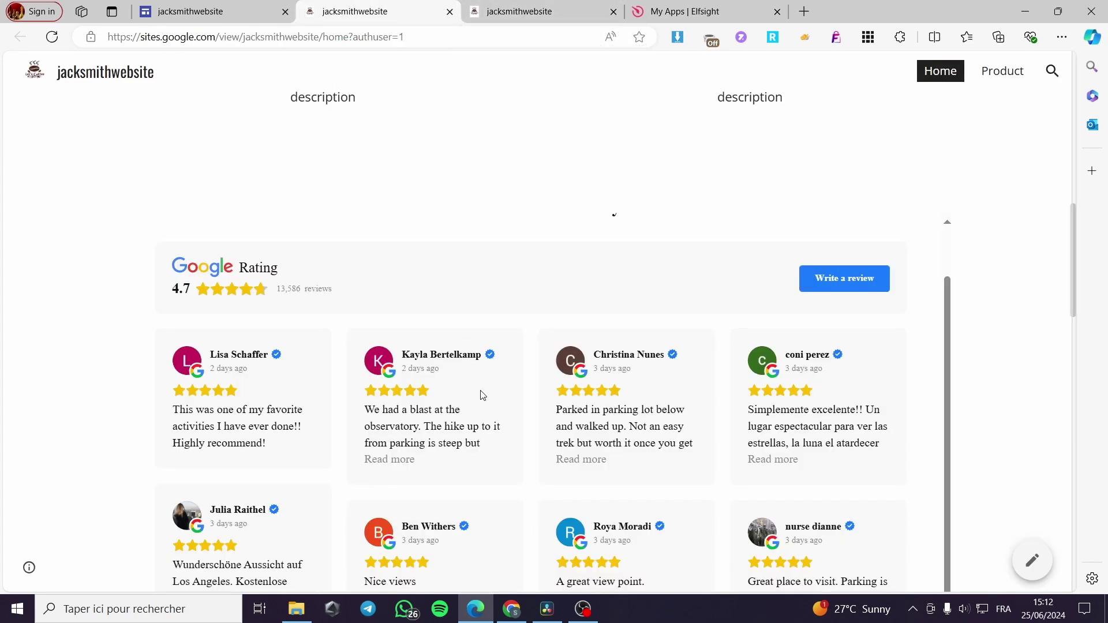
{"action": "scroll", "coordinate": [483, 395], "scroll_direction": "down", "scroll_amount": 5}
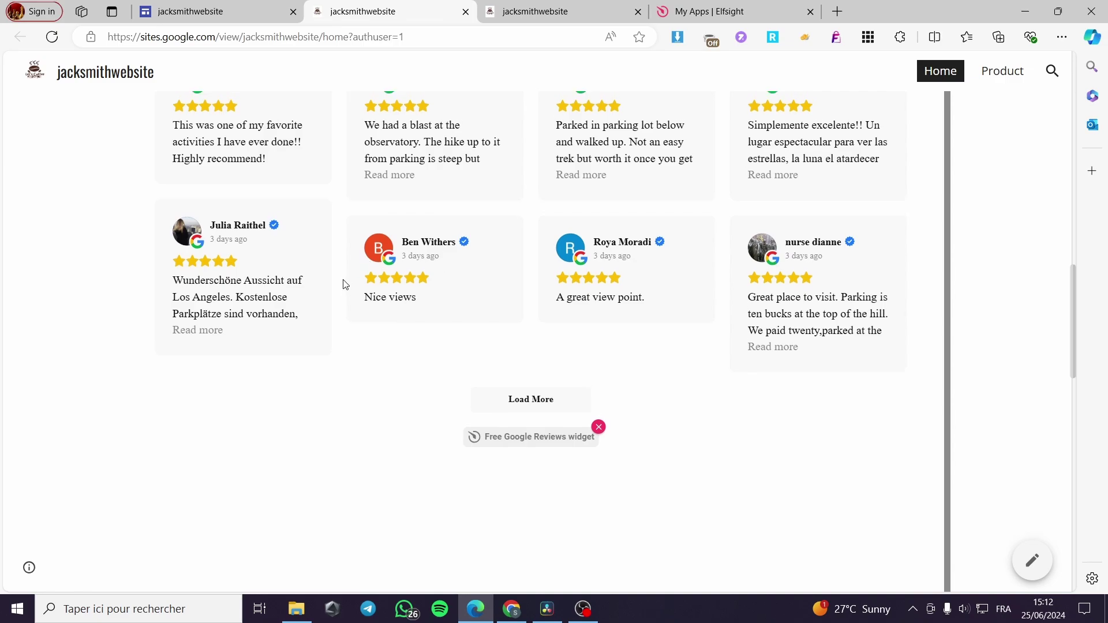
{"action": "scroll", "coordinate": [404, 288], "scroll_direction": "up", "scroll_amount": 5}
{"action": "scroll", "coordinate": [734, 323], "scroll_direction": "down", "scroll_amount": 7}
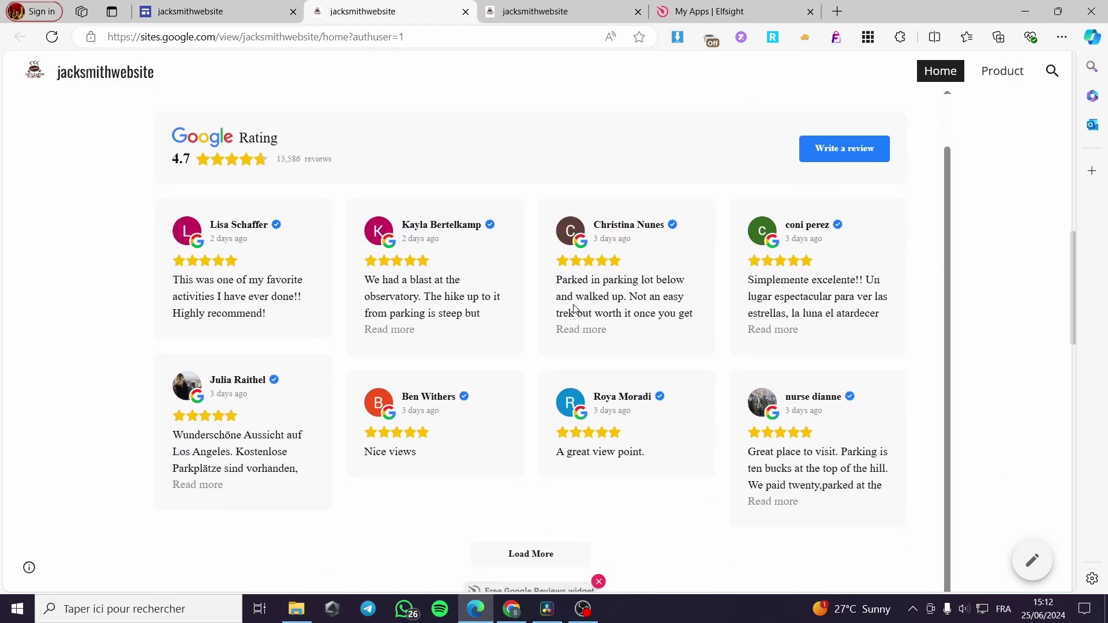
{"action": "scroll", "coordinate": [532, 276], "scroll_direction": "up", "scroll_amount": 1}
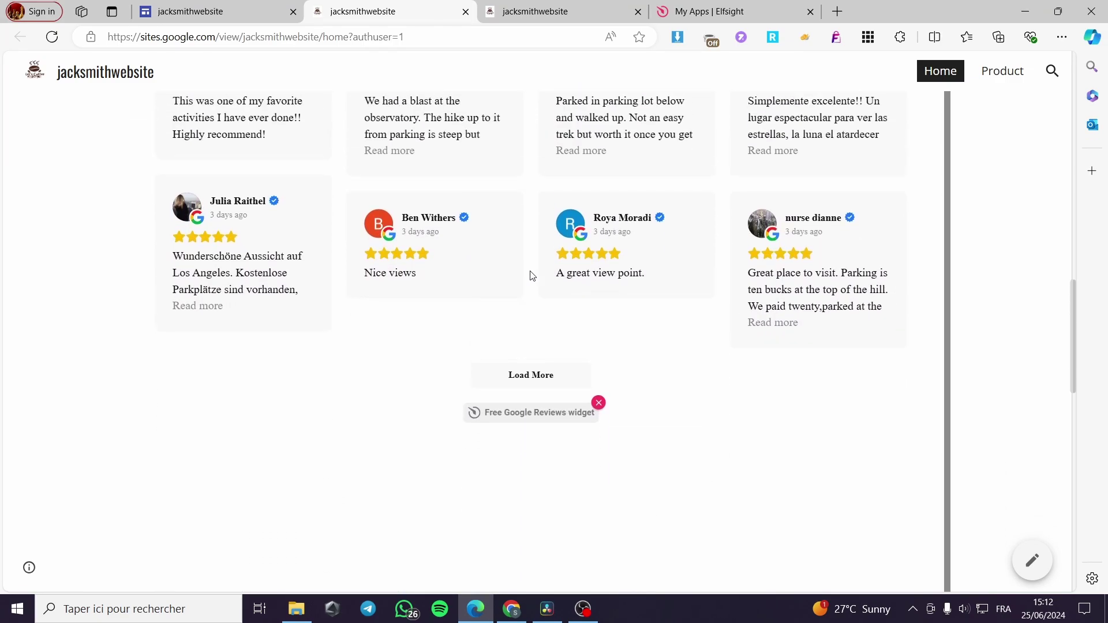